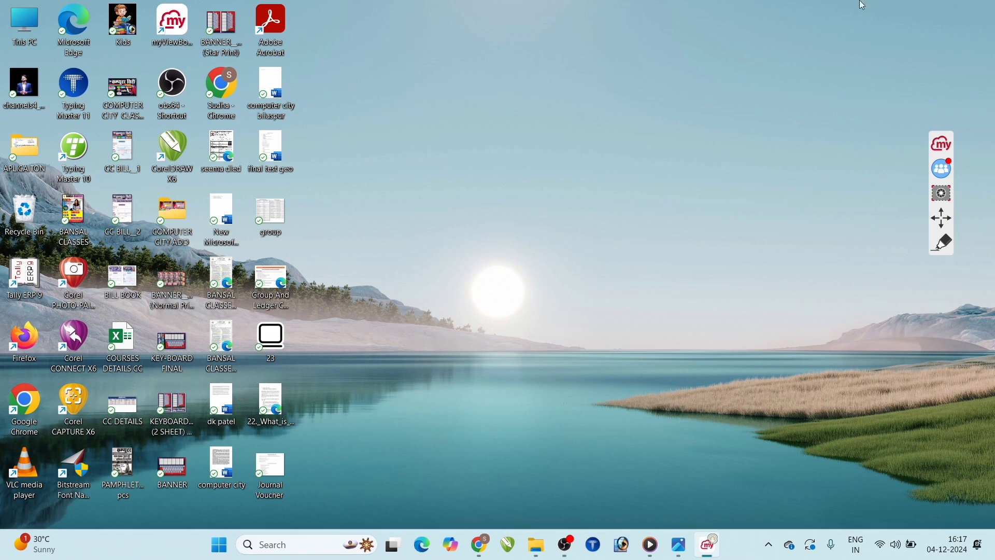
Bring up the Journal Voucher image and underline its Hindi definition sentence with the red annotation pen.
{"action": "left_click", "coordinate": [674, 537]}
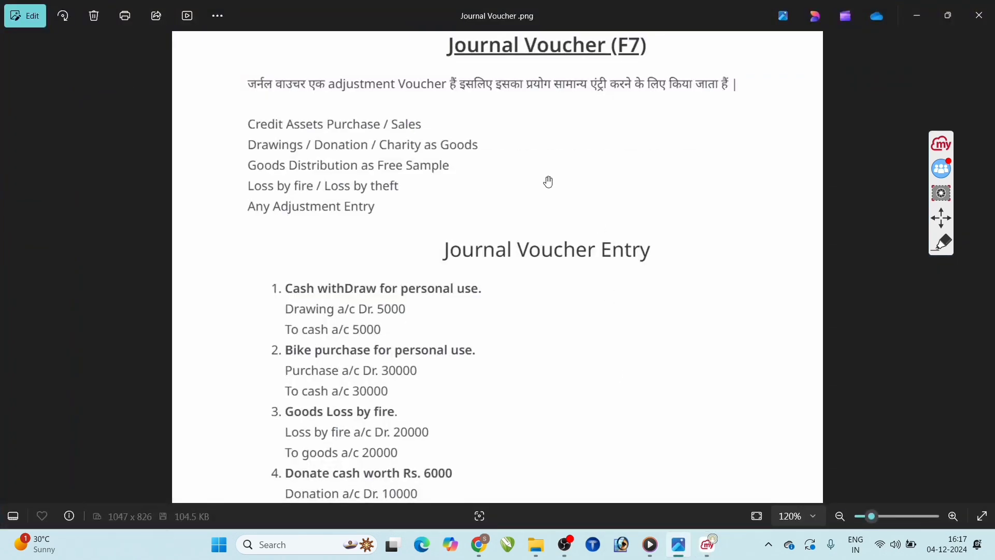
{"action": "left_click", "coordinate": [940, 244]}
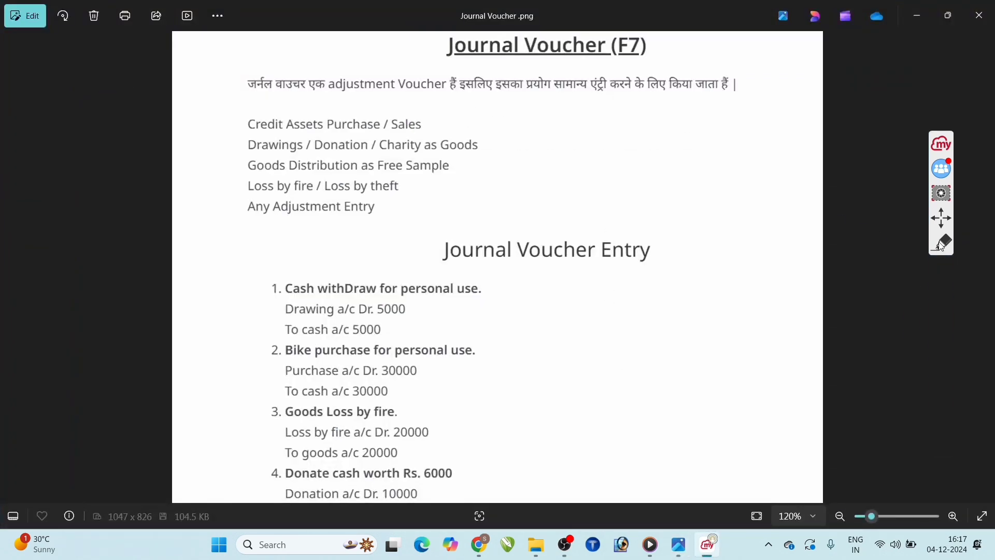
{"action": "left_click", "coordinate": [942, 345]}
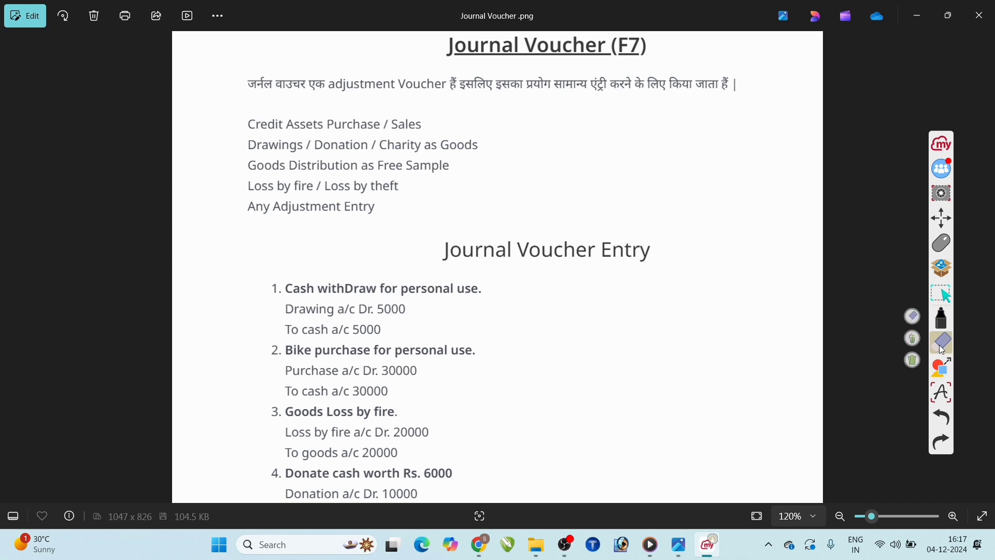
{"action": "left_click", "coordinate": [943, 323]}
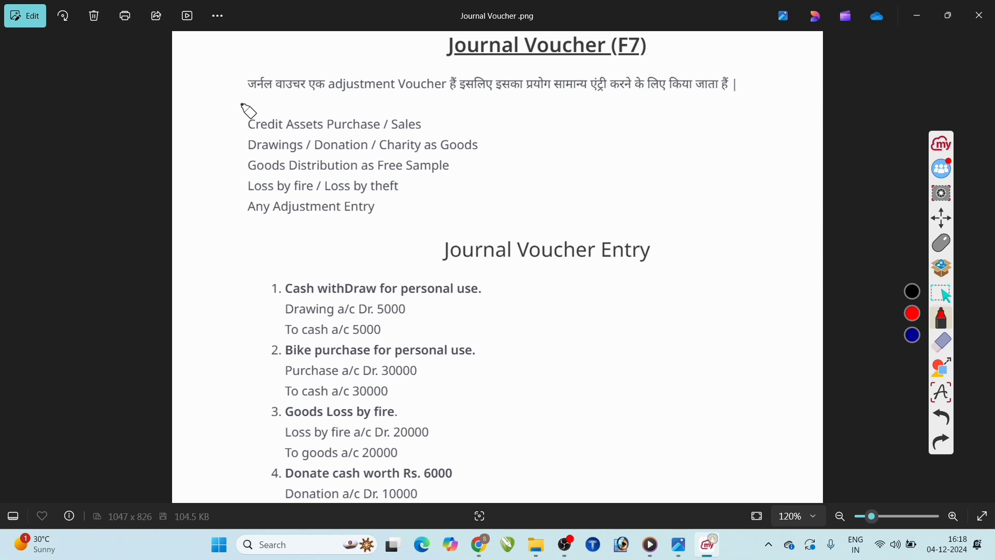
{"action": "mouse_move", "coordinate": [245, 102]}
{"action": "left_mouse_down"}
{"action": "mouse_move", "coordinate": [458, 113]}
{"action": "mouse_move", "coordinate": [737, 105]}
{"action": "left_mouse_up"}
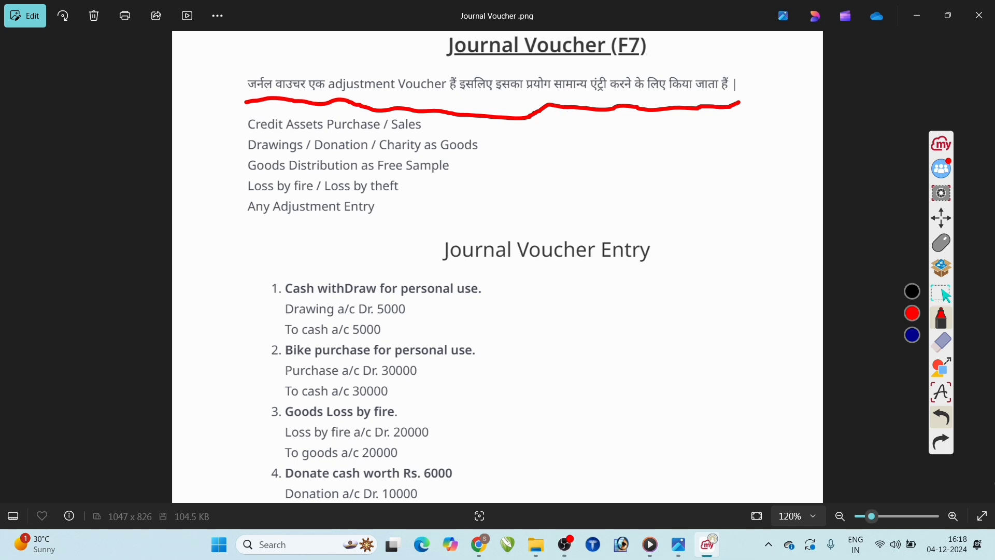
Clear the underline and tick each of the five journal voucher uses, from Credit Assets Purchase / Sales to Any Adjustment Entry, in red.
{"action": "left_click", "coordinate": [934, 352]}
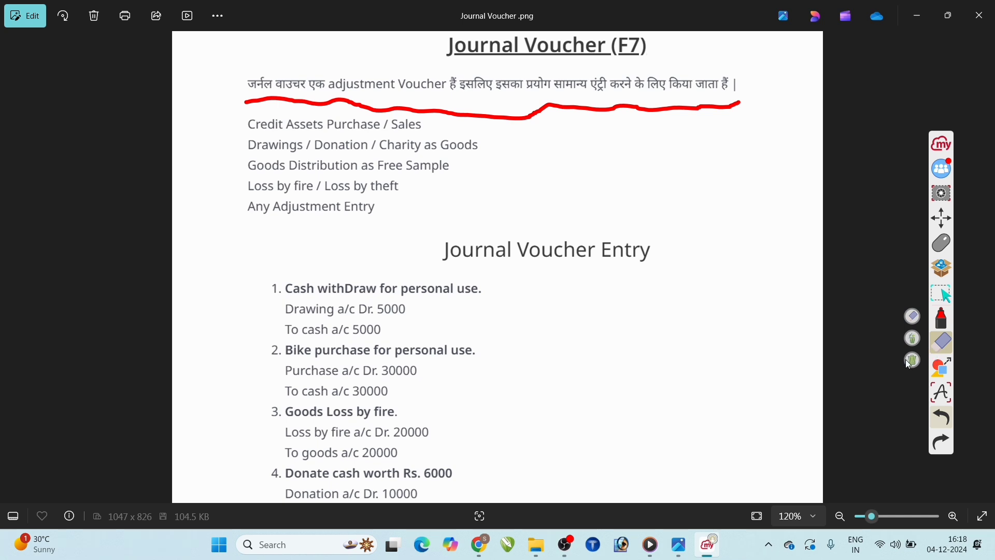
{"action": "left_click", "coordinate": [911, 361]}
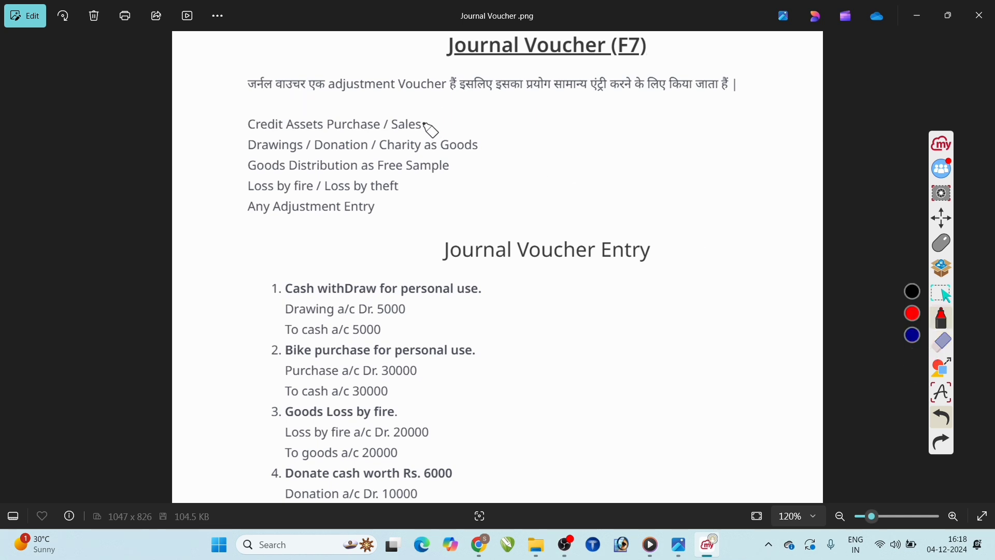
{"action": "left_click_drag", "start_coordinate": [422, 123], "coordinate": [452, 110]}
{"action": "left_click_drag", "start_coordinate": [473, 150], "coordinate": [503, 135]}
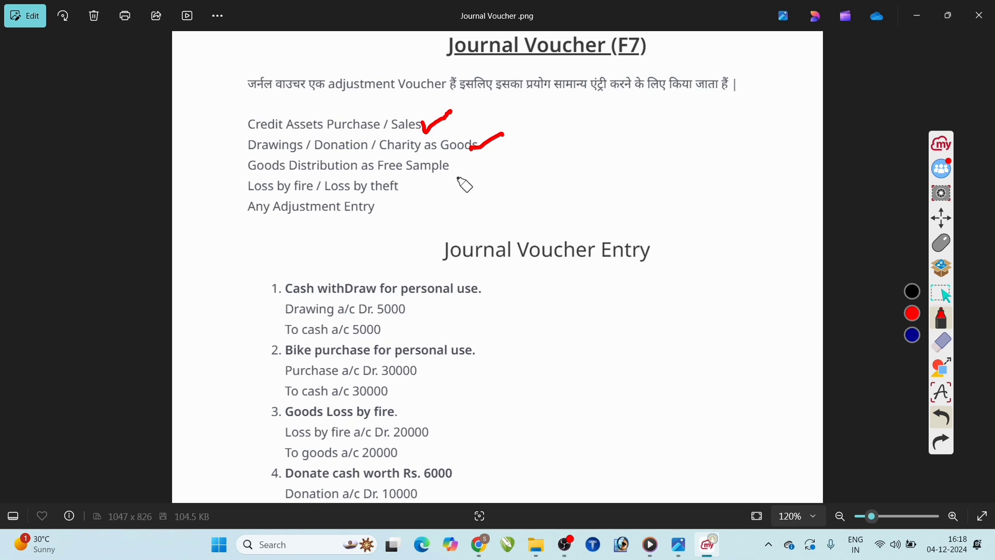
{"action": "left_click_drag", "start_coordinate": [450, 173], "coordinate": [482, 164]}
{"action": "left_click_drag", "start_coordinate": [402, 195], "coordinate": [441, 181]}
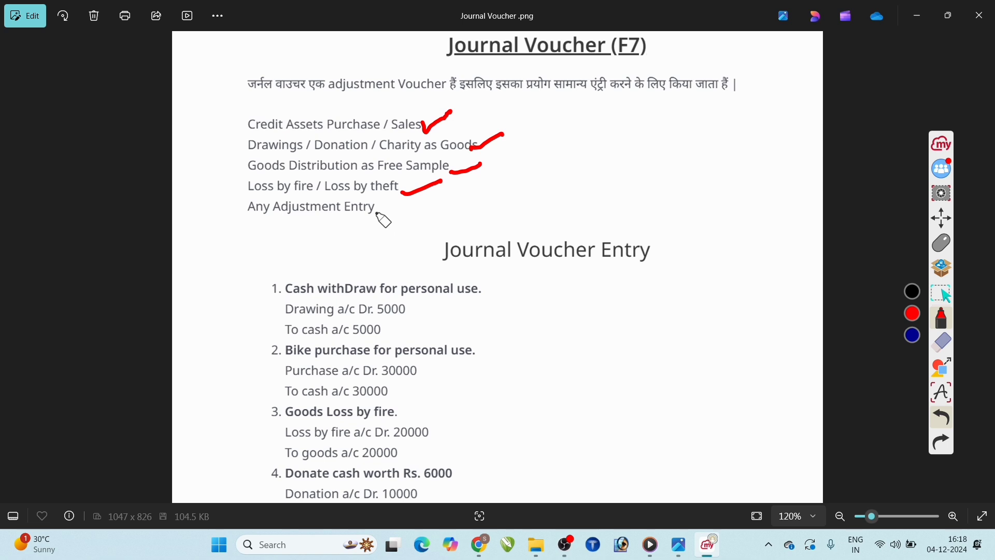
{"action": "left_click_drag", "start_coordinate": [375, 211], "coordinate": [413, 202]}
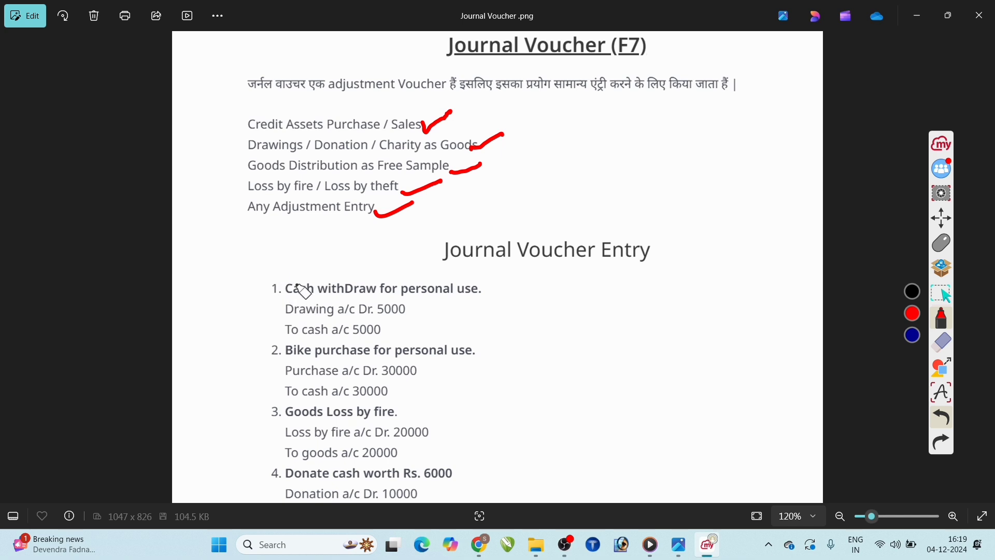
Tick and circle "personal use" in the first journal entry, and handwrite "Drawing" with a tick beside it.
{"action": "left_click_drag", "start_coordinate": [263, 294], "coordinate": [303, 276]}
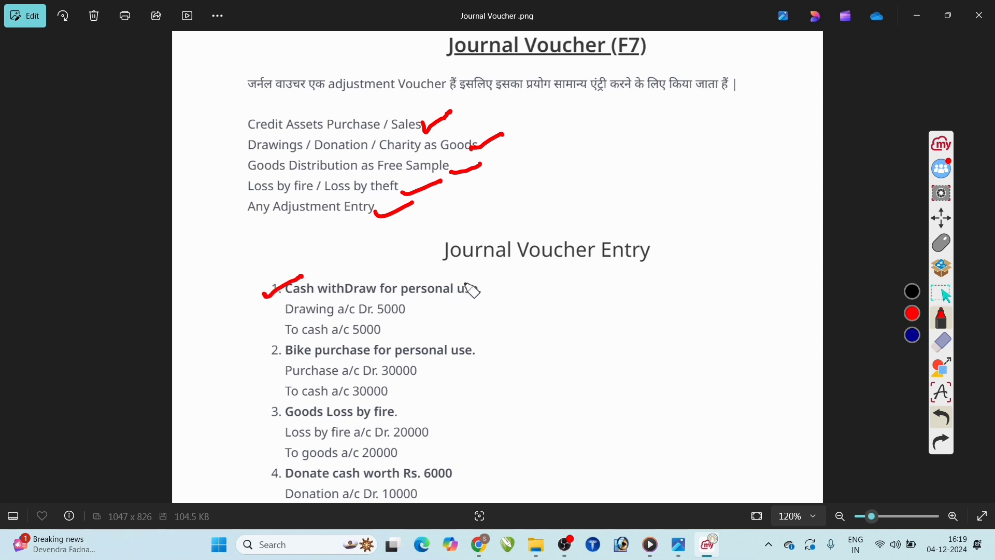
{"action": "mouse_move", "coordinate": [483, 280]}
{"action": "left_mouse_down"}
{"action": "mouse_move", "coordinate": [434, 270]}
{"action": "mouse_move", "coordinate": [402, 285]}
{"action": "mouse_move", "coordinate": [409, 304]}
{"action": "mouse_move", "coordinate": [459, 309]}
{"action": "mouse_move", "coordinate": [490, 300]}
{"action": "mouse_move", "coordinate": [488, 289]}
{"action": "left_mouse_up"}
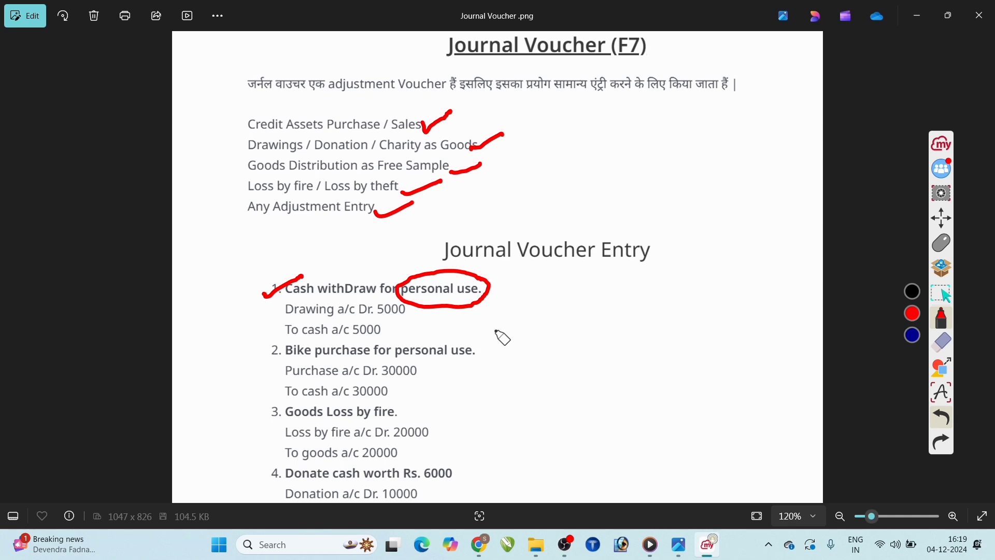
{"action": "mouse_move", "coordinate": [506, 333]}
{"action": "left_mouse_down"}
{"action": "mouse_move", "coordinate": [571, 333]}
{"action": "mouse_move", "coordinate": [581, 324]}
{"action": "mouse_move", "coordinate": [598, 343]}
{"action": "mouse_move", "coordinate": [607, 319]}
{"action": "mouse_move", "coordinate": [657, 299]}
{"action": "left_mouse_up"}
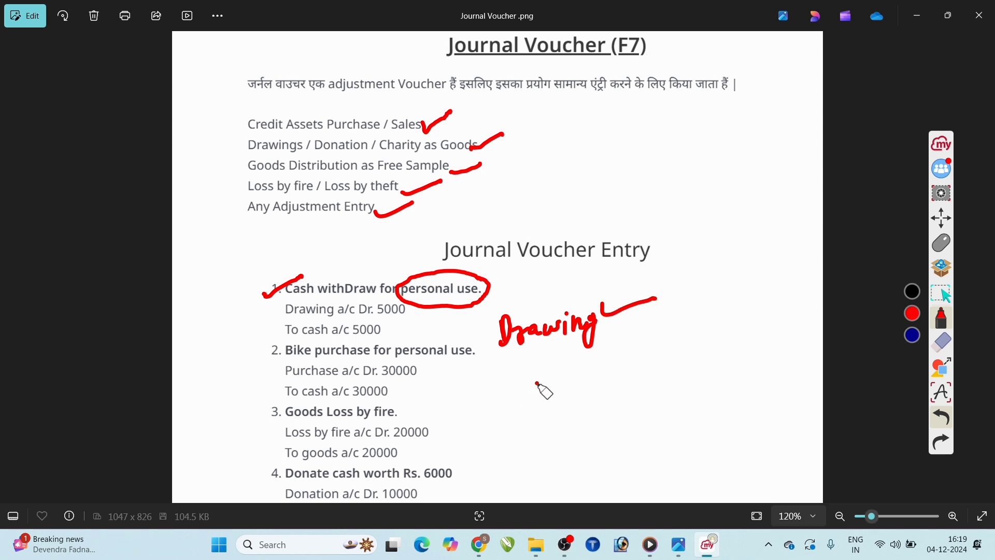
Handwrite a numbered list of the two accounts involved: 1 Drawing and 2 Cash.
{"action": "left_click_drag", "start_coordinate": [539, 377], "coordinate": [520, 402]}
{"action": "mouse_move", "coordinate": [537, 383]}
{"action": "left_mouse_down"}
{"action": "mouse_move", "coordinate": [537, 394]}
{"action": "mouse_move", "coordinate": [612, 391]}
{"action": "mouse_move", "coordinate": [653, 378]}
{"action": "mouse_move", "coordinate": [657, 401]}
{"action": "left_mouse_up"}
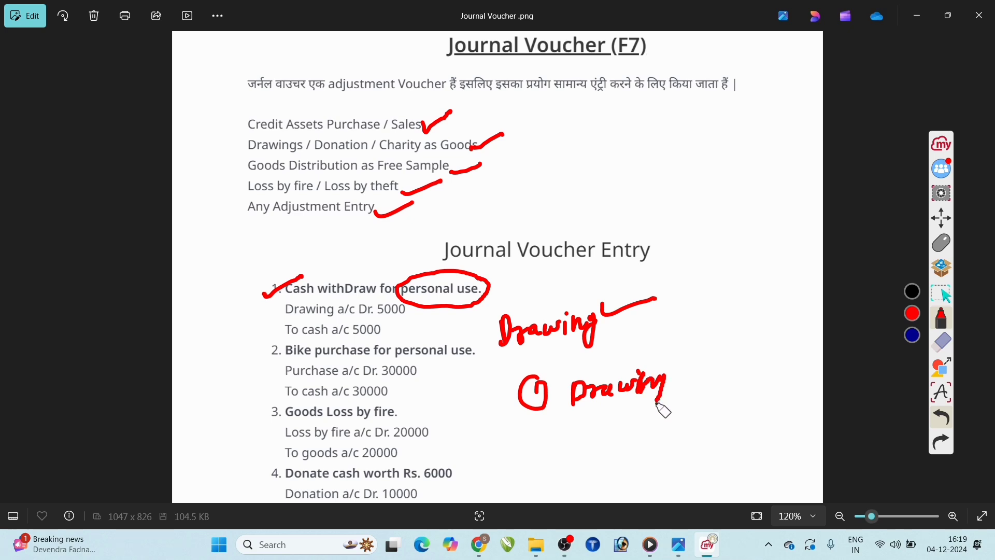
{"action": "mouse_move", "coordinate": [537, 429]}
{"action": "left_mouse_down"}
{"action": "mouse_move", "coordinate": [562, 435]}
{"action": "mouse_move", "coordinate": [553, 416]}
{"action": "mouse_move", "coordinate": [615, 439]}
{"action": "mouse_move", "coordinate": [637, 425]}
{"action": "mouse_move", "coordinate": [690, 421]}
{"action": "left_mouse_up"}
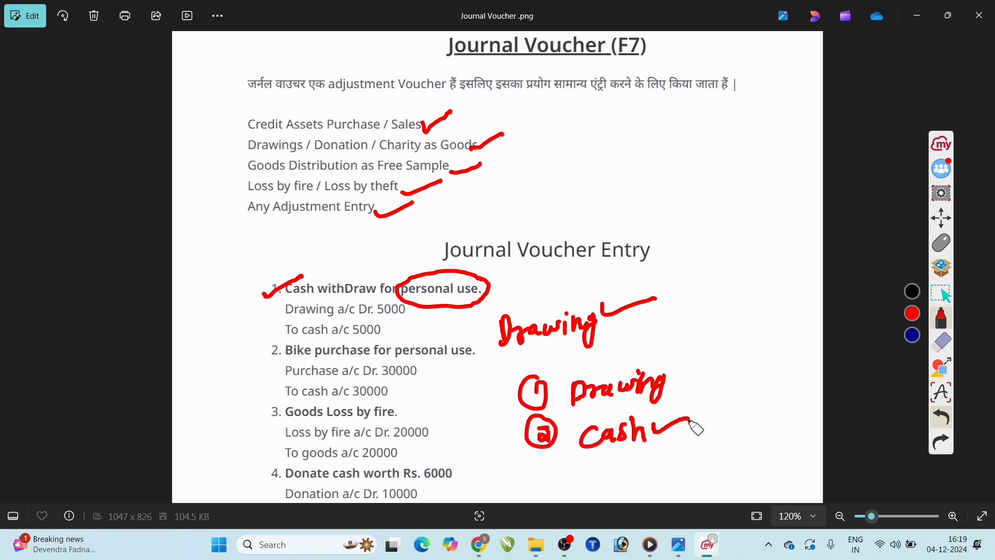
Mark the handwritten Drawing account with a circled "Dr" and the Cash account with a circled "Cr", ticking both.
{"action": "left_click", "coordinate": [668, 384]}
{"action": "left_click_drag", "start_coordinate": [669, 387], "coordinate": [701, 382]}
{"action": "mouse_move", "coordinate": [696, 346]}
{"action": "left_mouse_down"}
{"action": "mouse_move", "coordinate": [702, 367]}
{"action": "mouse_move", "coordinate": [728, 356]}
{"action": "mouse_move", "coordinate": [700, 382]}
{"action": "mouse_move", "coordinate": [723, 342]}
{"action": "left_mouse_up"}
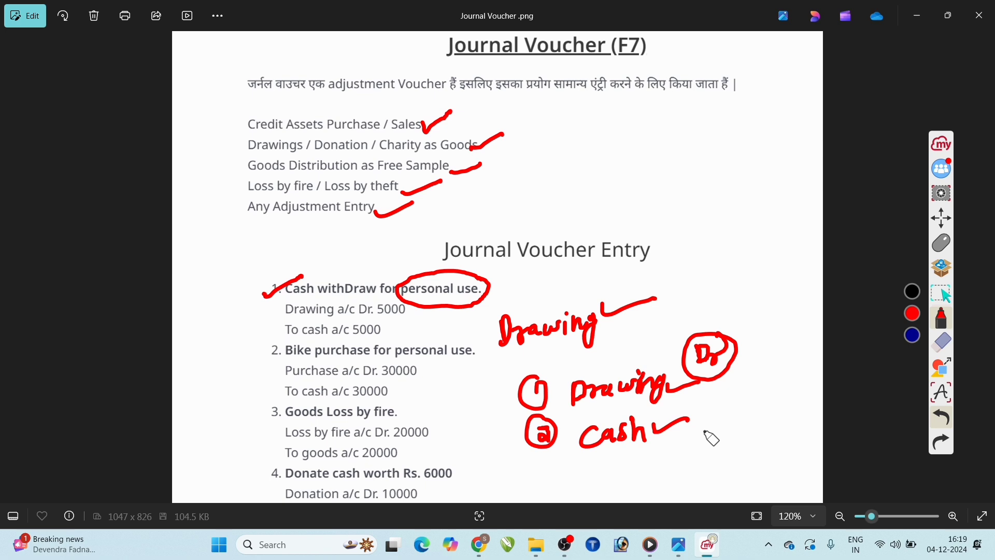
{"action": "mouse_move", "coordinate": [708, 422]}
{"action": "left_mouse_down"}
{"action": "mouse_move", "coordinate": [689, 437]}
{"action": "mouse_move", "coordinate": [697, 415]}
{"action": "left_mouse_up"}
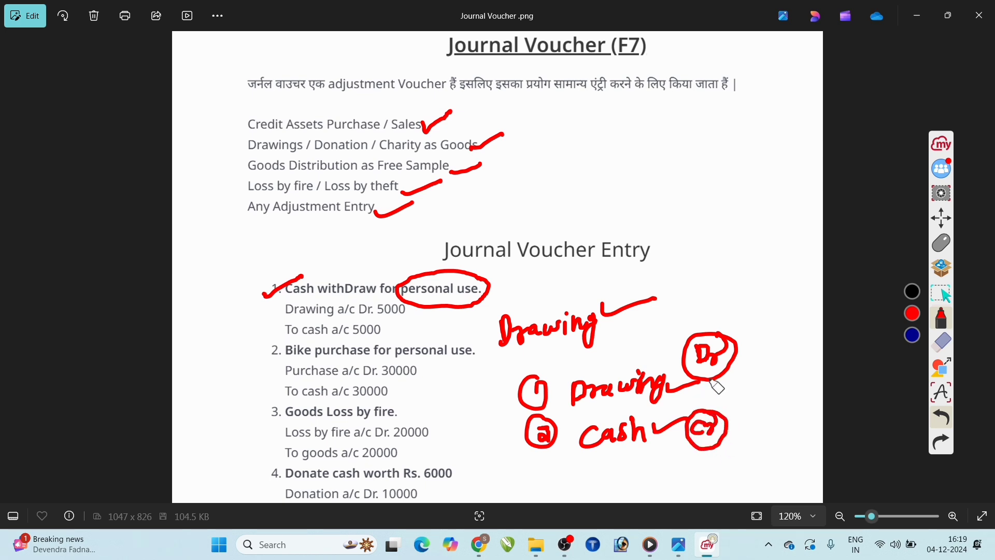
{"action": "left_click_drag", "start_coordinate": [720, 381], "coordinate": [759, 369]}
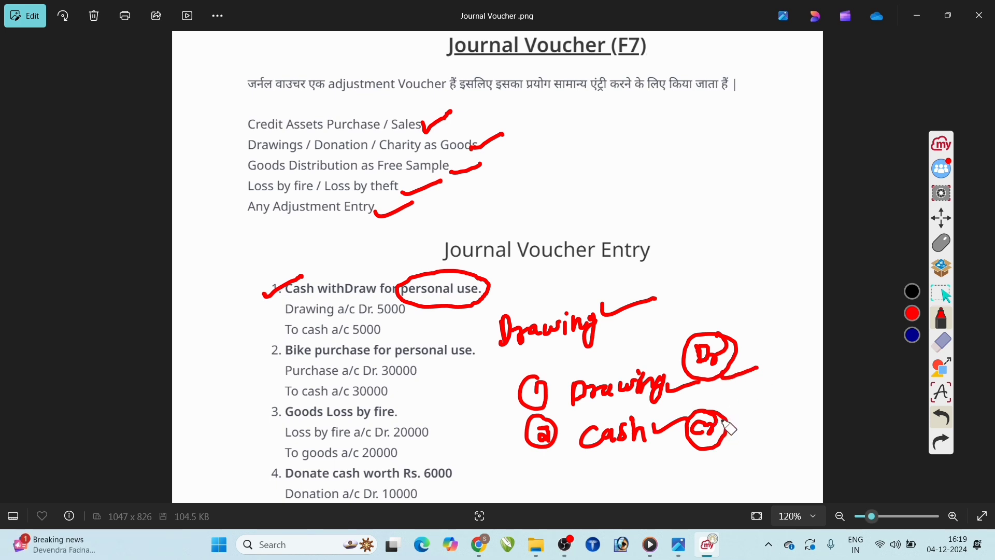
{"action": "left_click_drag", "start_coordinate": [731, 424], "coordinate": [761, 410]}
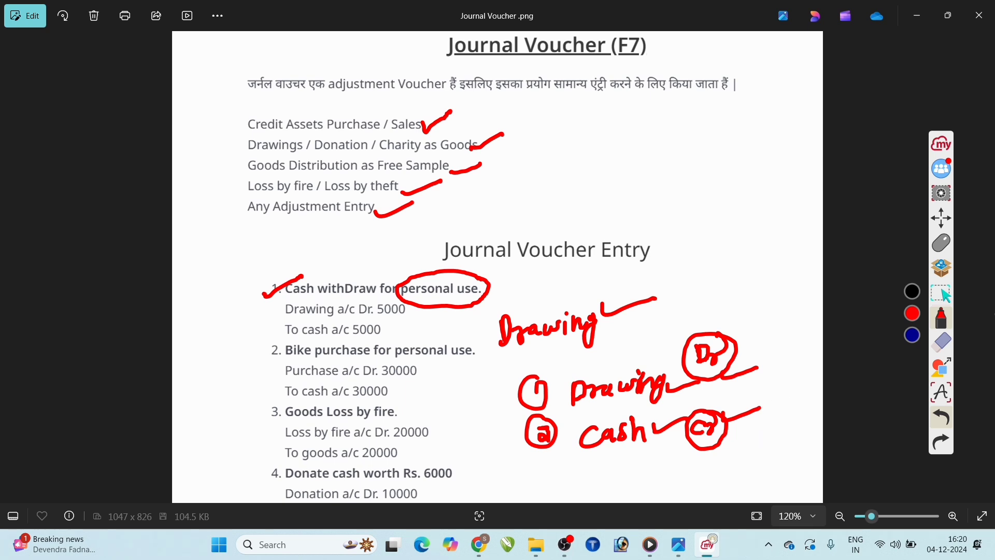
Erase all annotations, leave annotation mode and minimize the Journal Voucher image to return to the desktop.
{"action": "left_click", "coordinate": [942, 345]}
{"action": "left_click", "coordinate": [917, 359]}
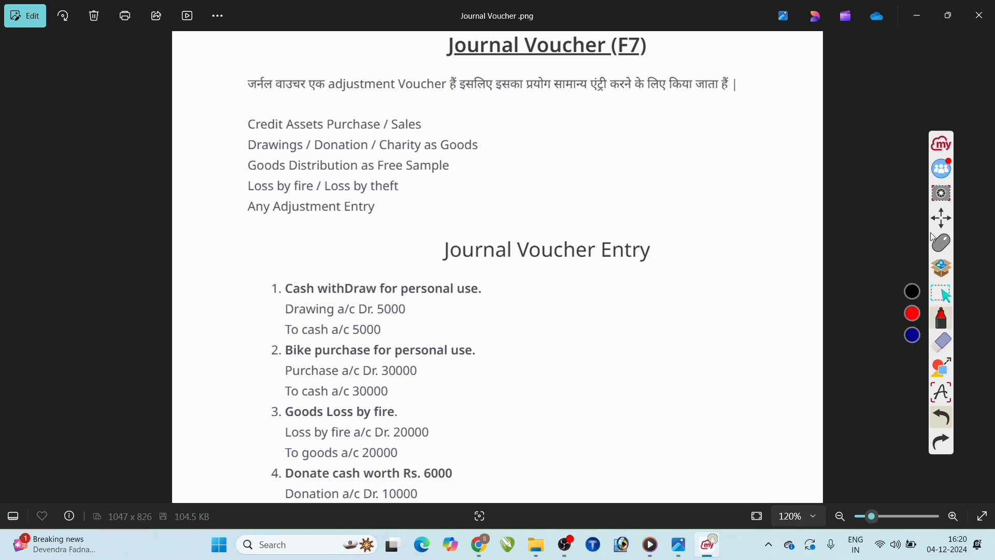
{"action": "left_click", "coordinate": [941, 245]}
{"action": "left_click", "coordinate": [915, 13]}
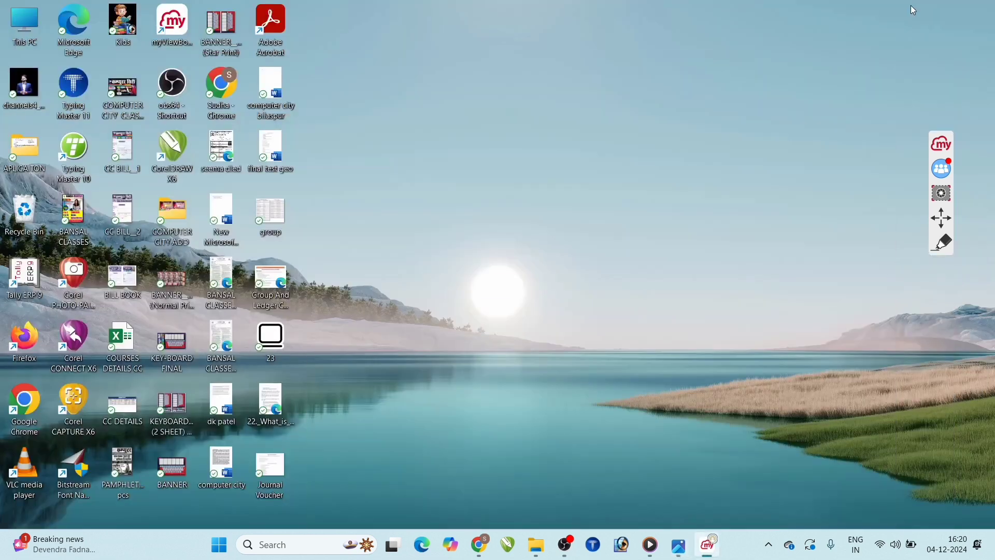
Launch Tally.ERP 9 in Educational Mode and maximize its window.
{"action": "double_click", "coordinate": [24, 283]}
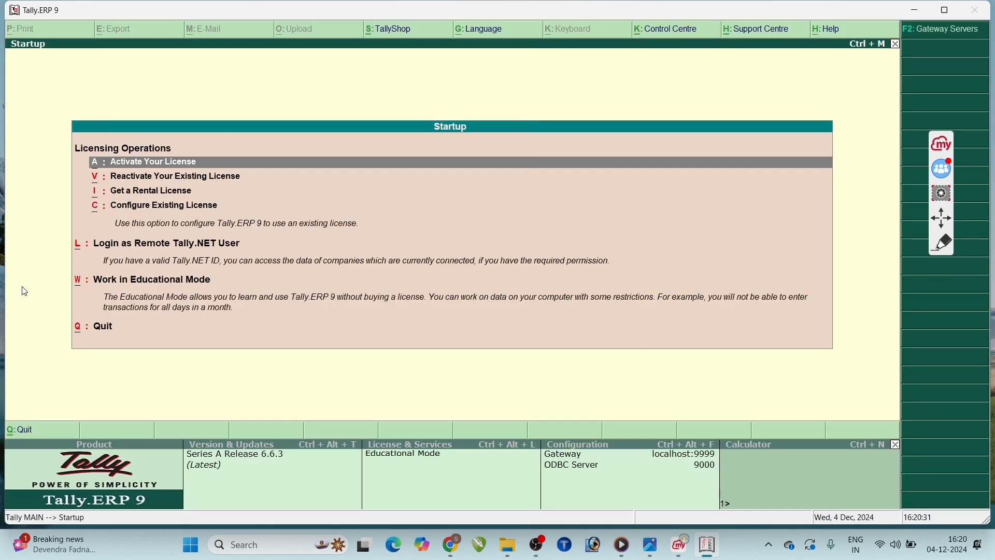
{"action": "key", "text": "w"}
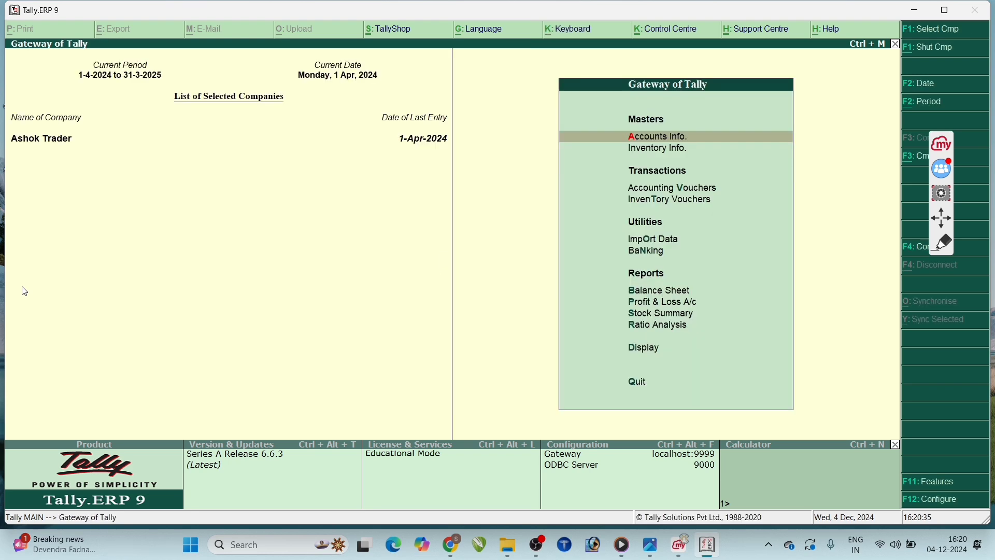
{"action": "left_click", "coordinate": [949, 10]}
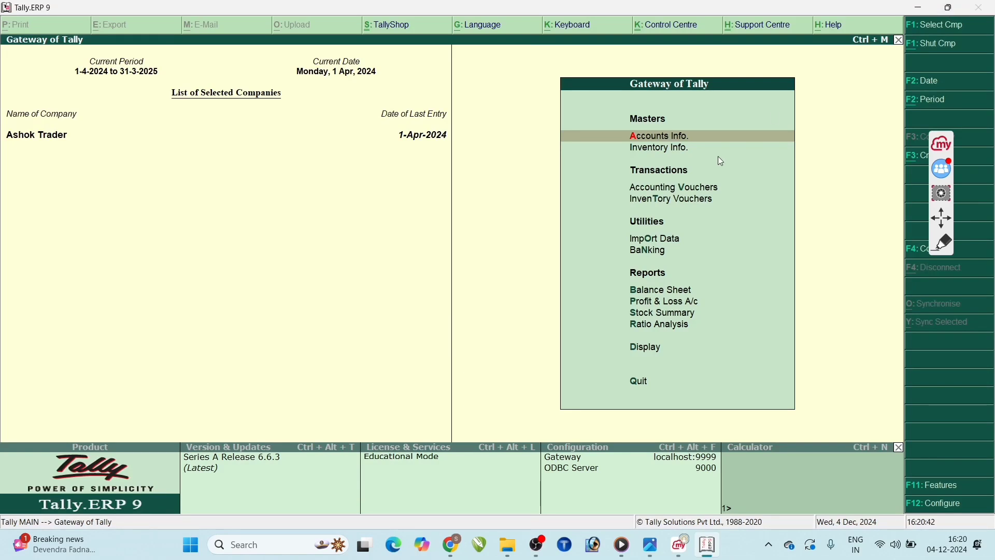
Open a blank Journal voucher in Accounting Vouchers, examine its list of ledger accounts and leave it.
{"action": "key", "text": "v"}
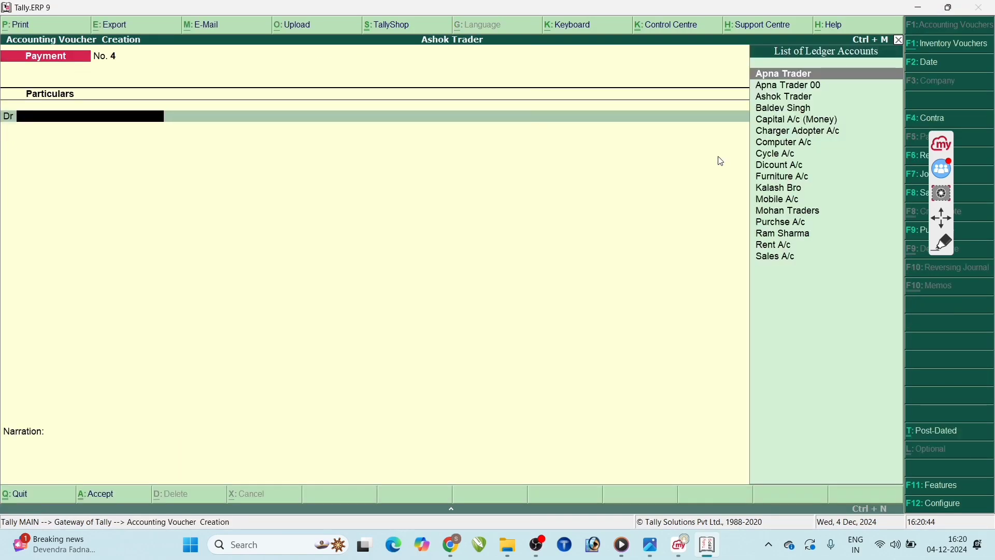
{"action": "left_click_drag", "start_coordinate": [942, 218], "coordinate": [981, 211]}
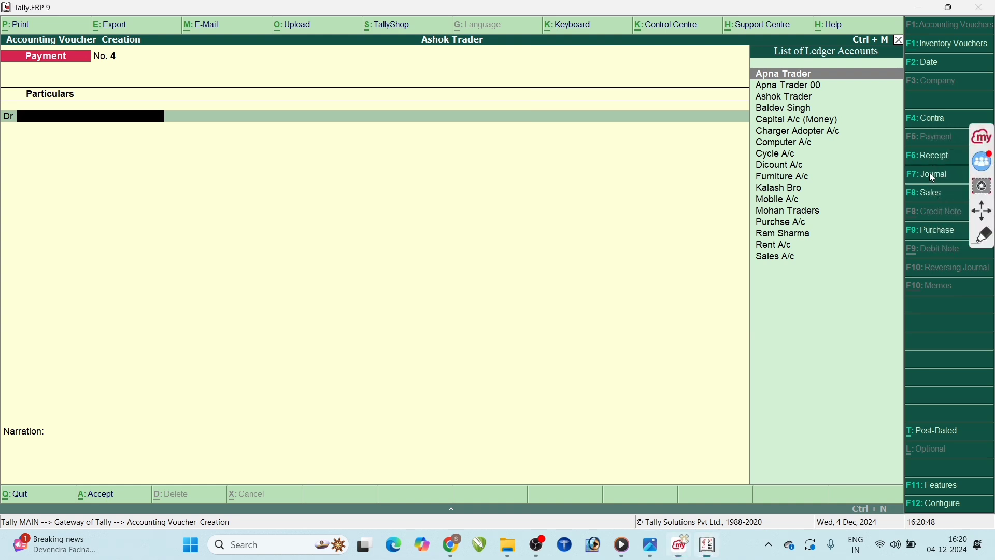
{"action": "left_click", "coordinate": [930, 175]}
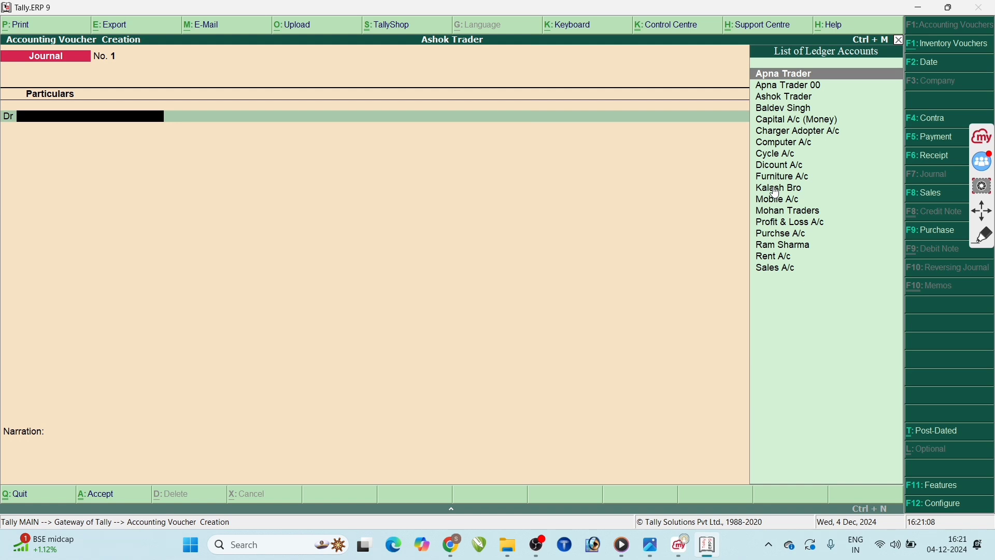
{"action": "key", "text": "Escape"}
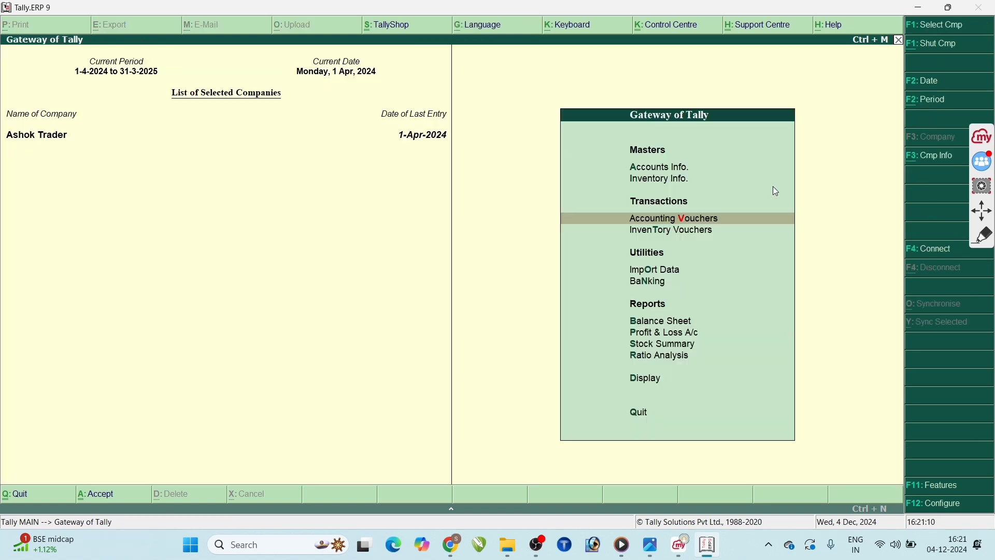
Start creating a single ledger for Ashok Trader and name it Drawing A/c.
{"action": "key", "text": "Up"}
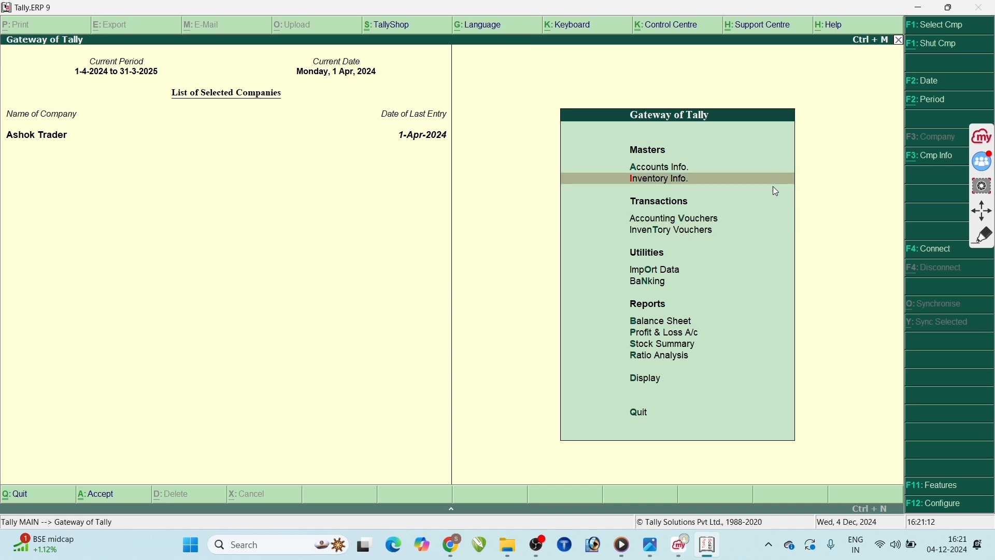
{"action": "key", "text": "Up"}
{"action": "key", "text": "Return"}
{"action": "key", "text": "Down"}
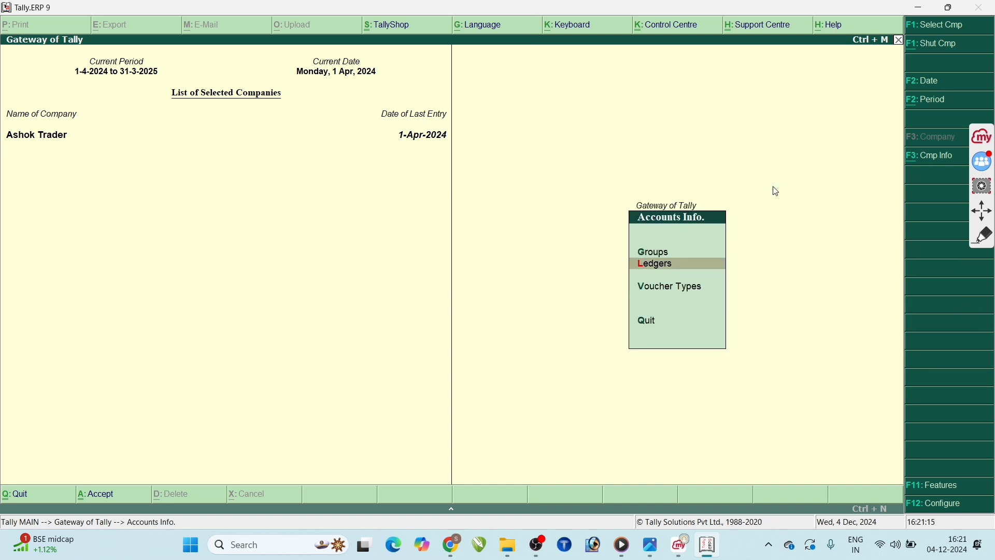
{"action": "key", "text": "Return"}
{"action": "key", "text": "Return"}
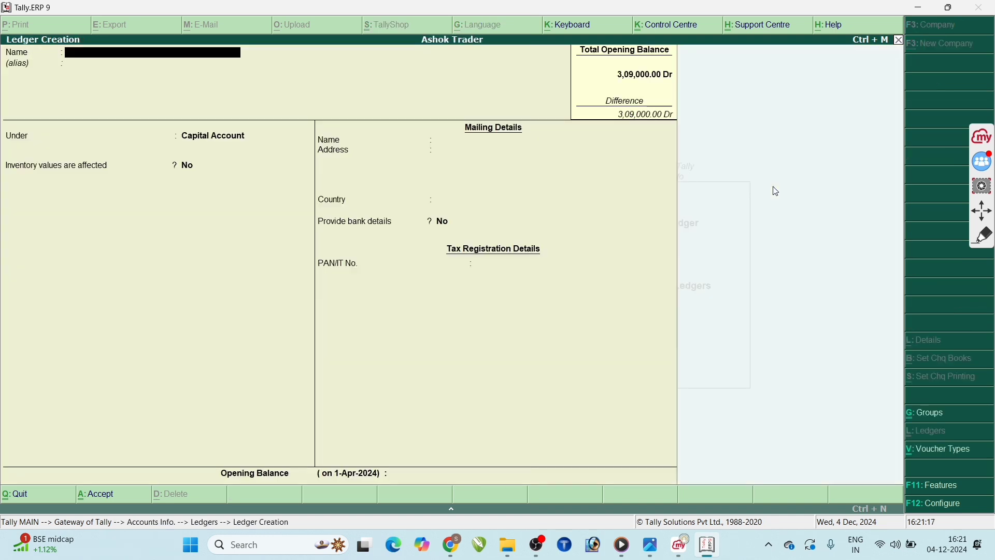
{"action": "type", "text": "Drawing a/c"}
{"action": "key", "text": "Return"}
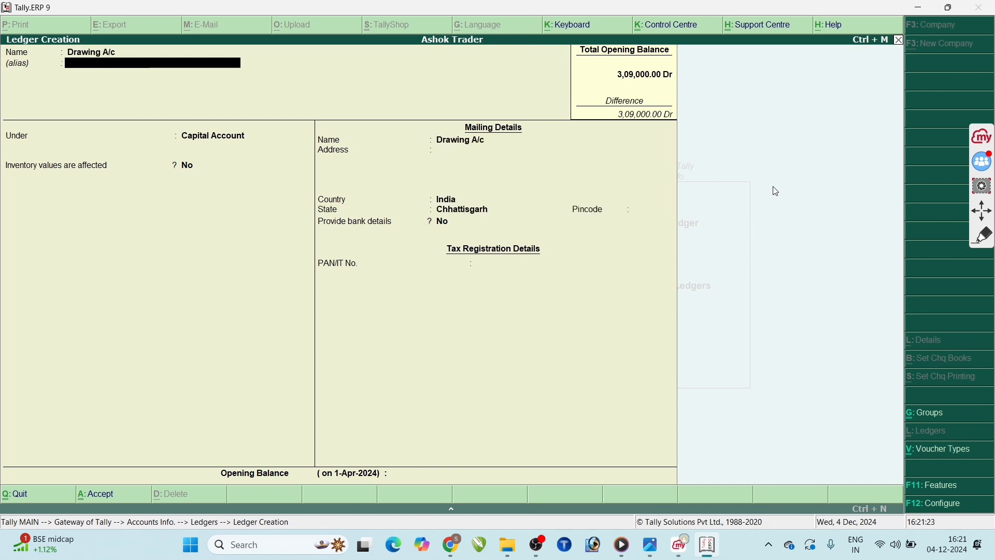
Place the Drawing A/c ledger under Capital Account, keep the remaining defaults and save it.
{"action": "key", "text": "Return"}
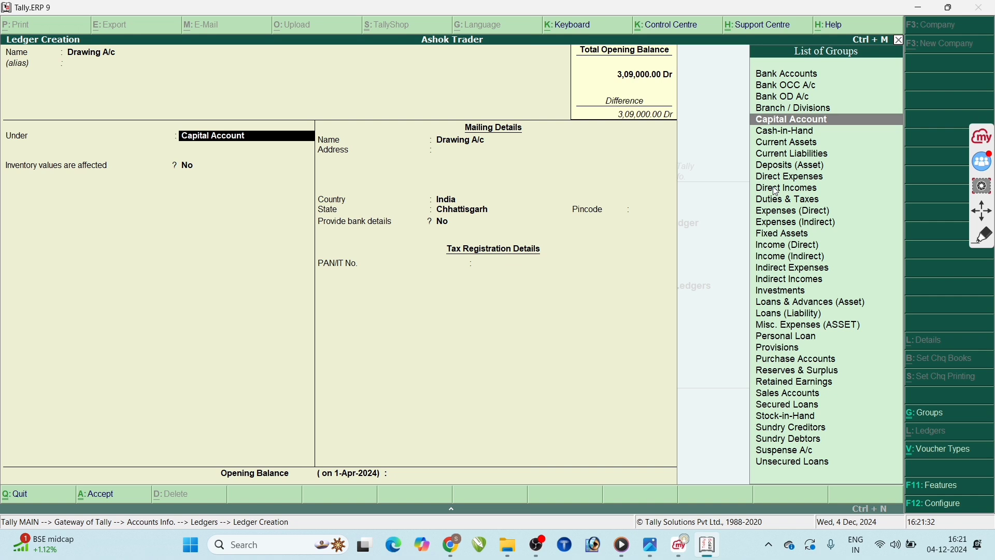
{"action": "key", "text": "Return"}
{"action": "key", "text": "Return"}
{"action": "key", "text": "Return"}
{"action": "key", "text": "Return"}
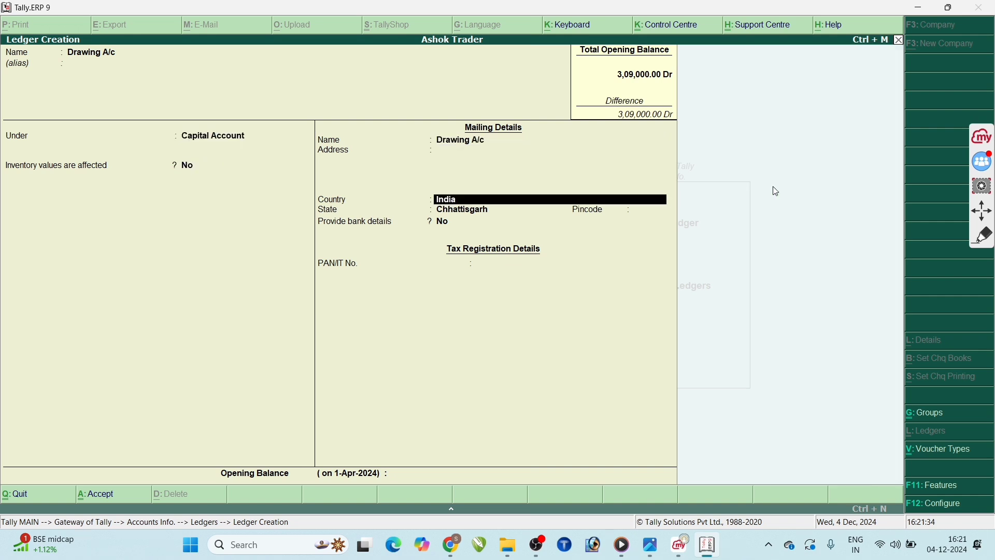
{"action": "key", "text": "Return"}
{"action": "key", "text": "Return"}
{"action": "key", "text": "Return"}
{"action": "key", "text": "Return"}
{"action": "key", "text": "Return"}
{"action": "key", "text": "Return"}
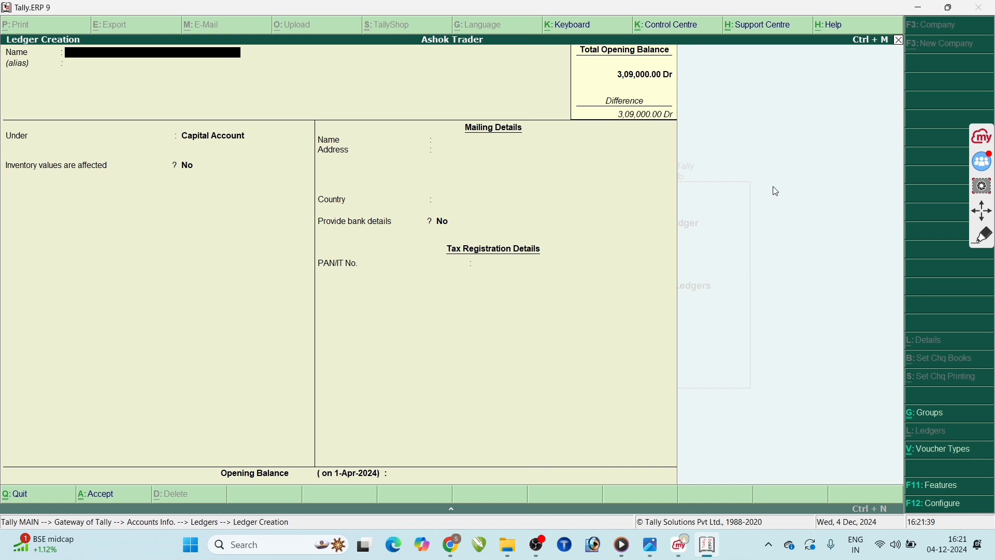
Create another ledger named Cash A/c under Capital Account, keep the remaining defaults and save it.
{"action": "type", "text": "Cash A/c"}
{"action": "key", "text": "Return"}
{"action": "key", "text": "Return"}
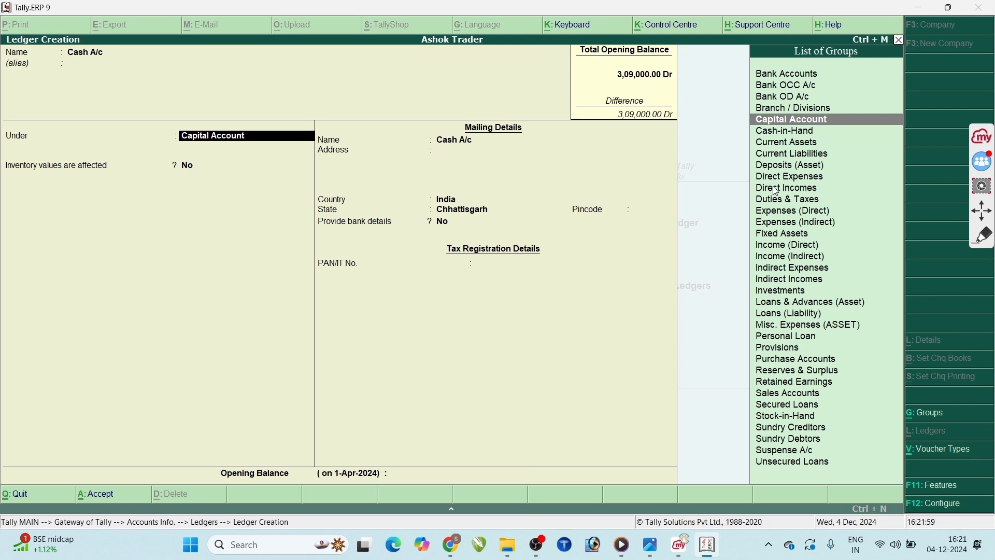
{"action": "key", "text": "Return"}
{"action": "key", "text": "Return"}
{"action": "key", "text": "Return"}
{"action": "key", "text": "Return"}
{"action": "key", "text": "Return"}
{"action": "key", "text": "Return"}
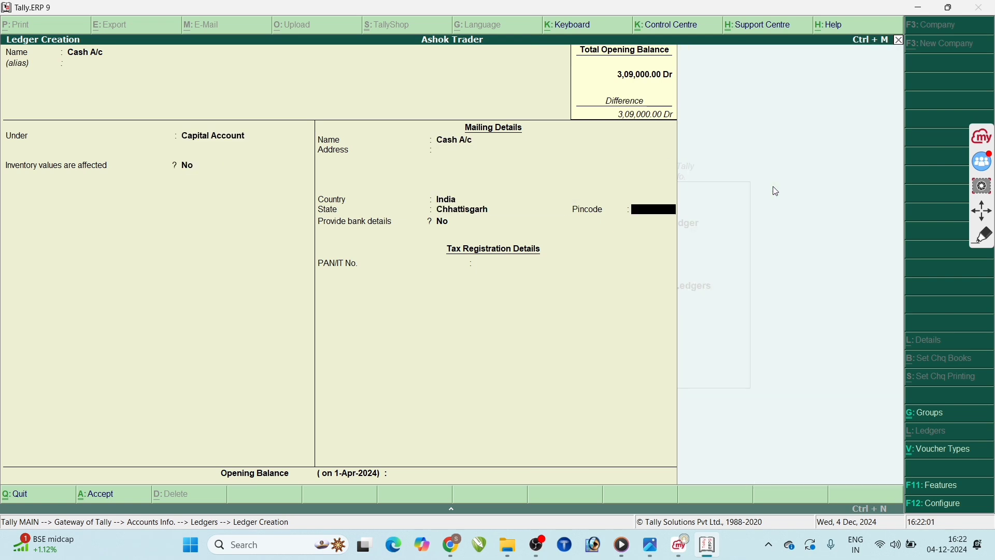
{"action": "key", "text": "Return"}
{"action": "key", "text": "Return"}
{"action": "key", "text": "Return"}
{"action": "key", "text": "Return"}
{"action": "key", "text": "Return"}
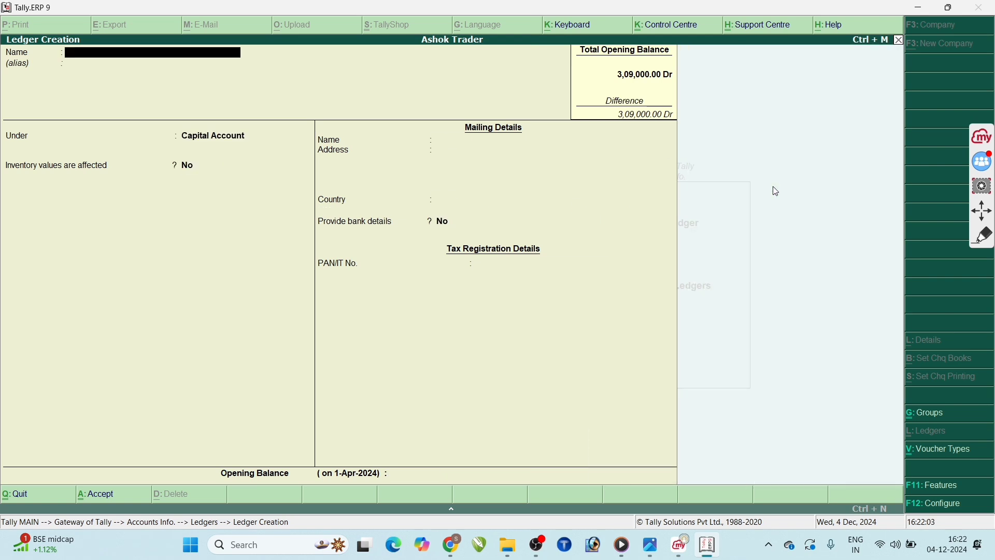
Leave ledger creation, open a new Journal voucher and select Drawing A/c as the debit ledger.
{"action": "key", "text": "Escape"}
{"action": "key", "text": "Return"}
{"action": "key", "text": "Escape"}
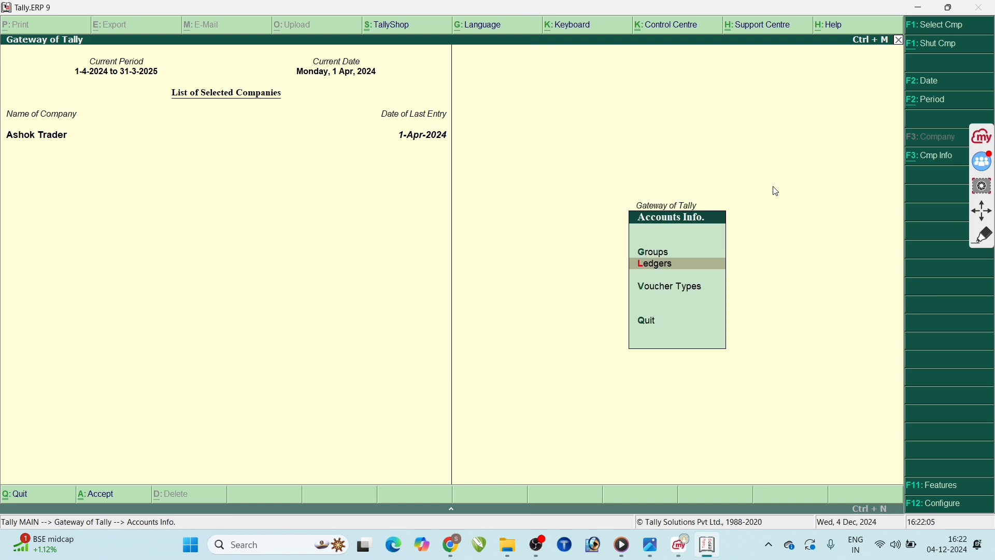
{"action": "key", "text": "Escape"}
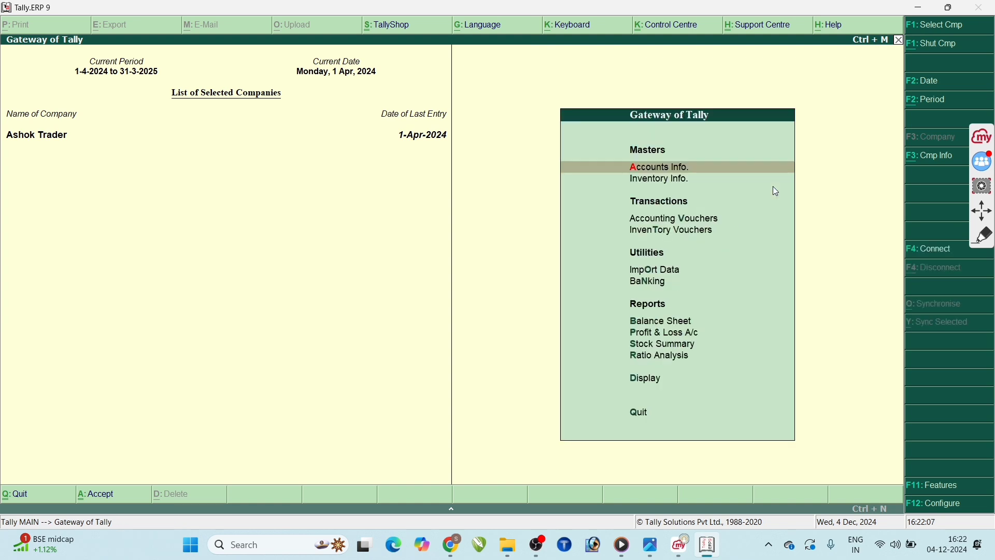
{"action": "key", "text": "v"}
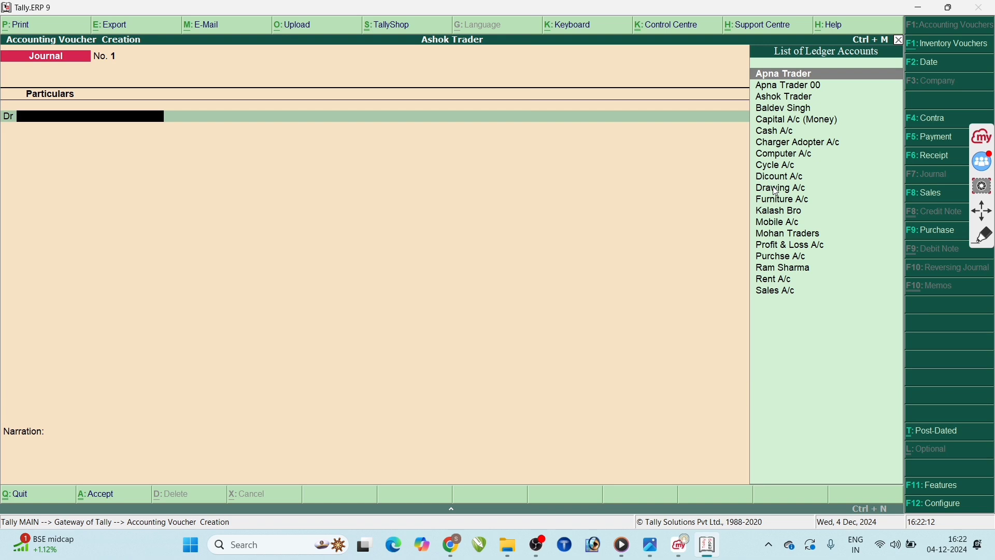
{"action": "type", "text": "Dr"}
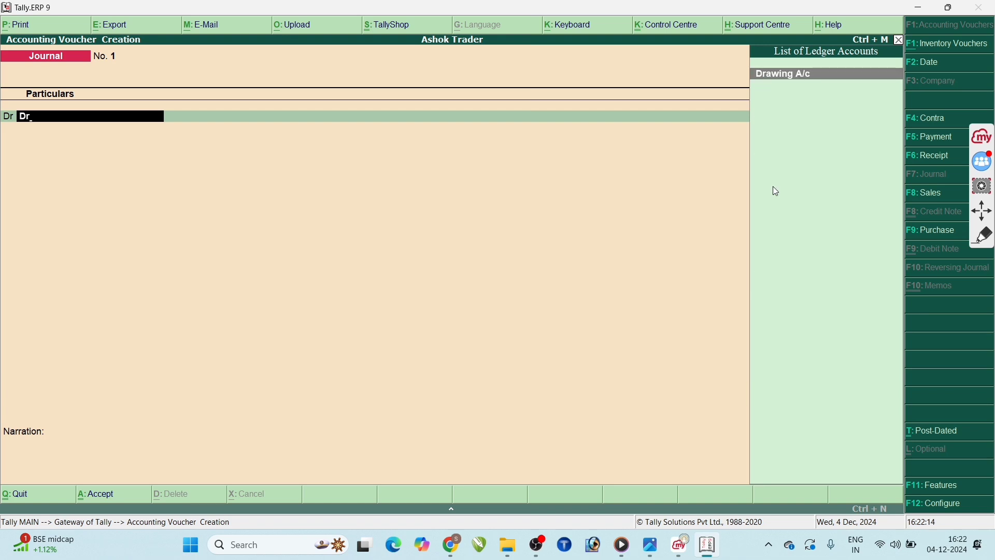
{"action": "key", "text": "Return"}
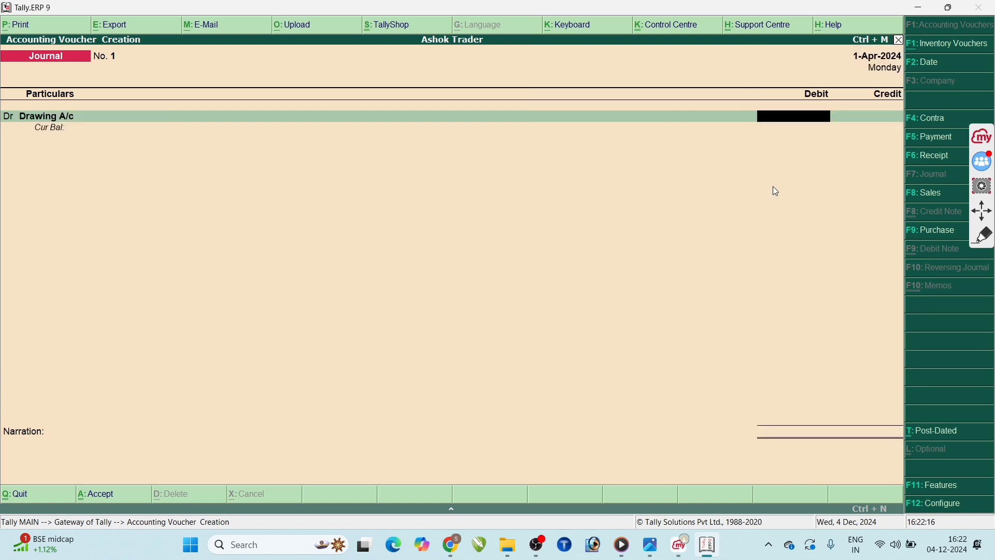
Check the cash withdrawal amount in the Journal Voucher.png notes, return to Tally.ERP 9 and debit Drawing A/c with 5,000.
{"action": "left_click", "coordinate": [650, 545]}
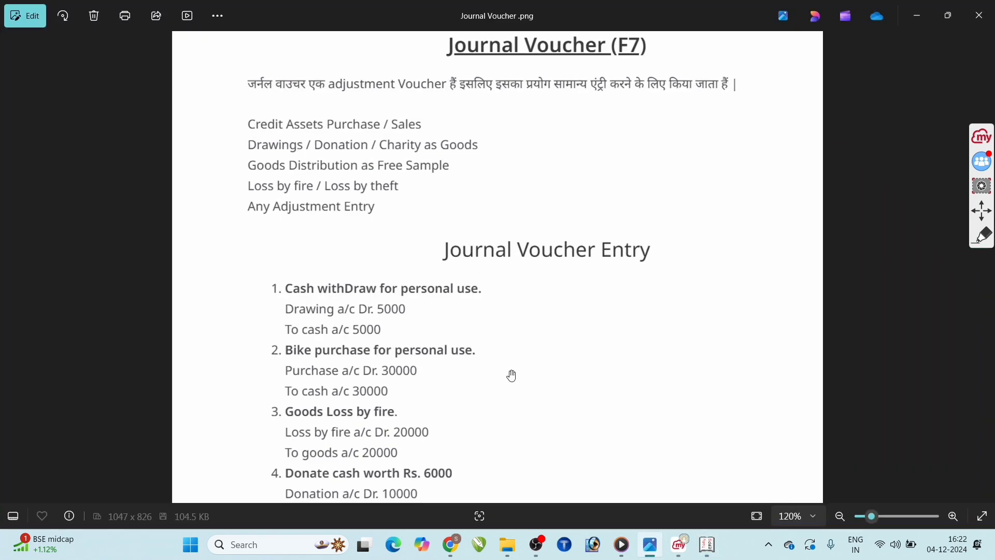
{"action": "left_click", "coordinate": [718, 553]}
{"action": "type", "text": "5"}
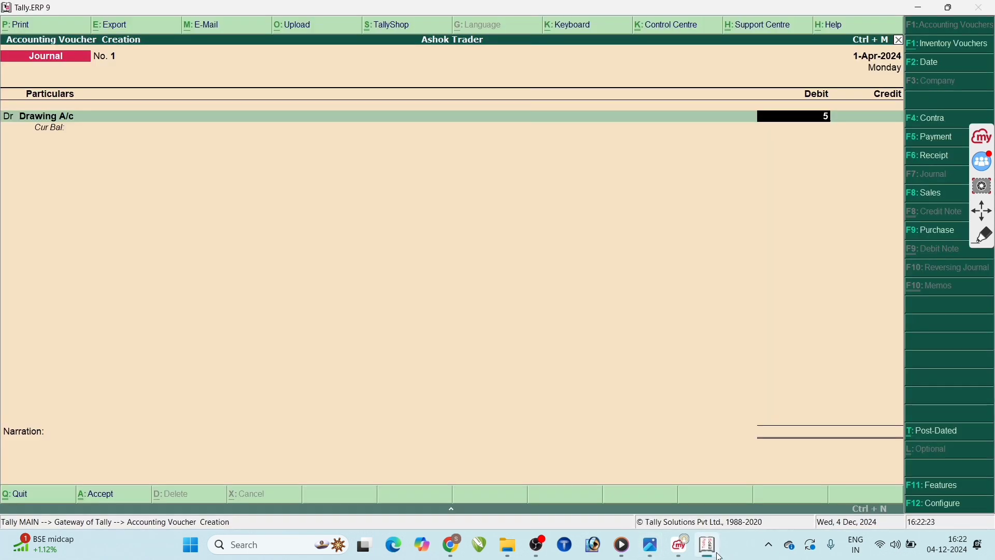
{"action": "type", "text": "0000"}
{"action": "key", "text": "Return"}
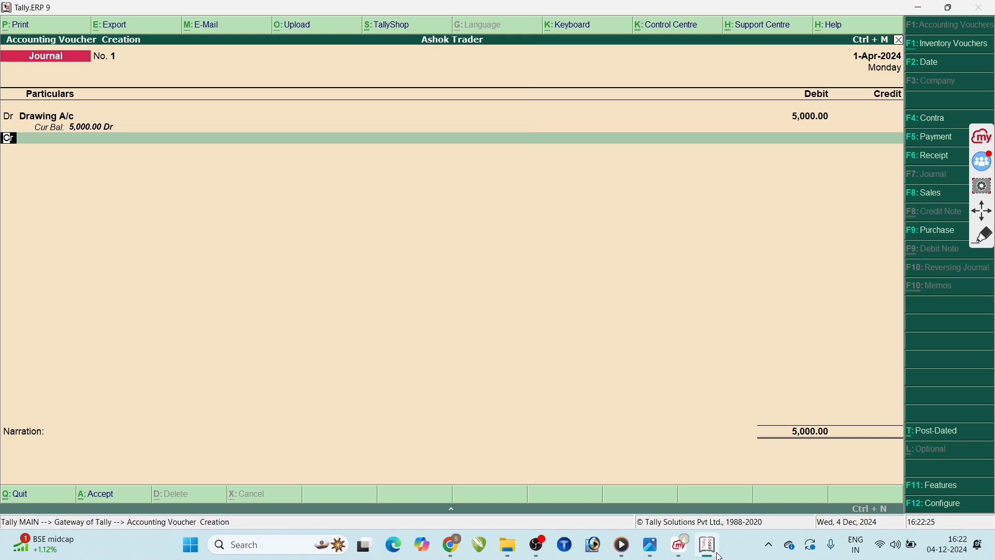
Credit Cash A/c with 5,000 in the journal voucher.
{"action": "key", "text": "Return"}
{"action": "type", "text": "Ca"}
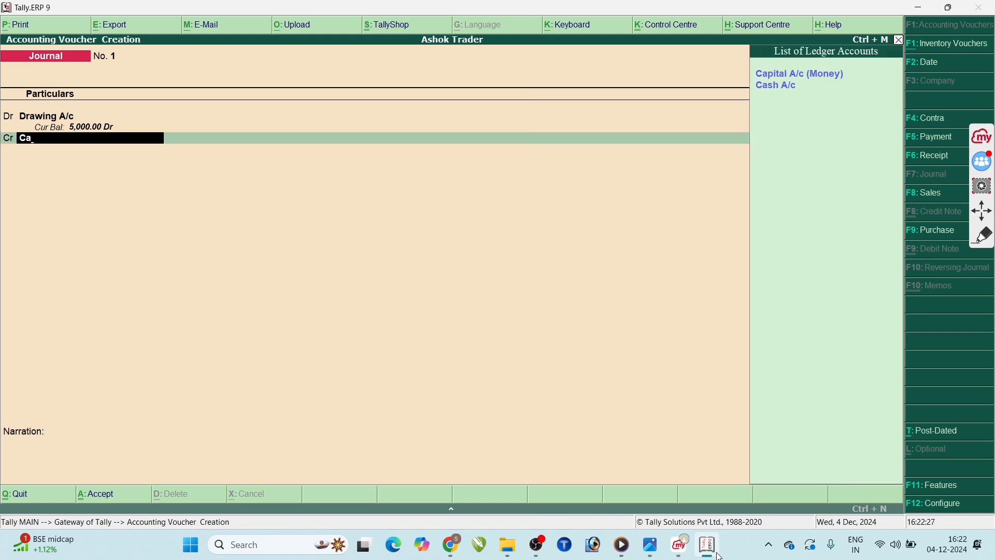
{"action": "key", "text": "Down"}
{"action": "key", "text": "Return"}
{"action": "key", "text": "Return"}
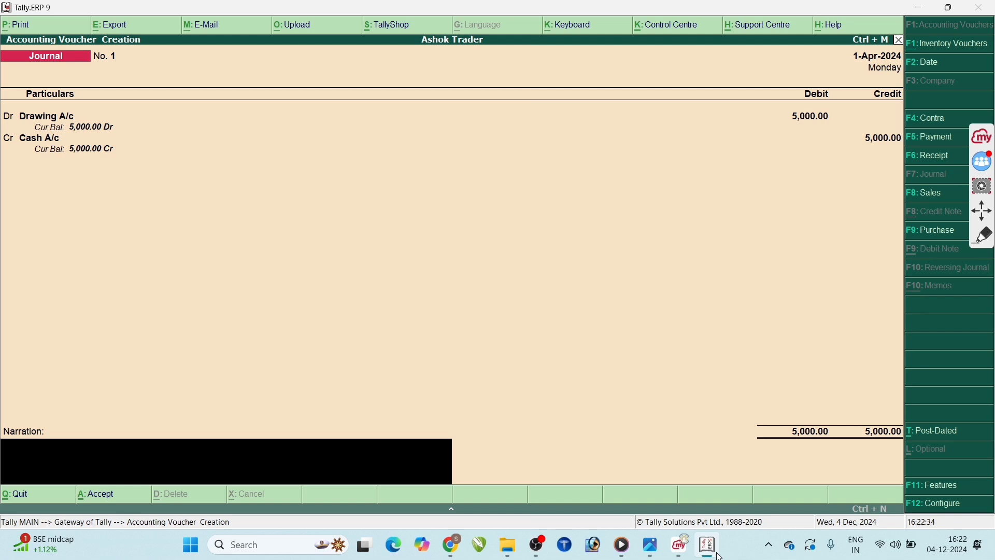
Enter the narration "Cash Withdraw for Personal Use" for the journal voucher, keeping the 5,000 credit.
{"action": "type", "text": "X"}
{"action": "key", "text": "BackSpace"}
{"action": "key", "text": "BackSpace"}
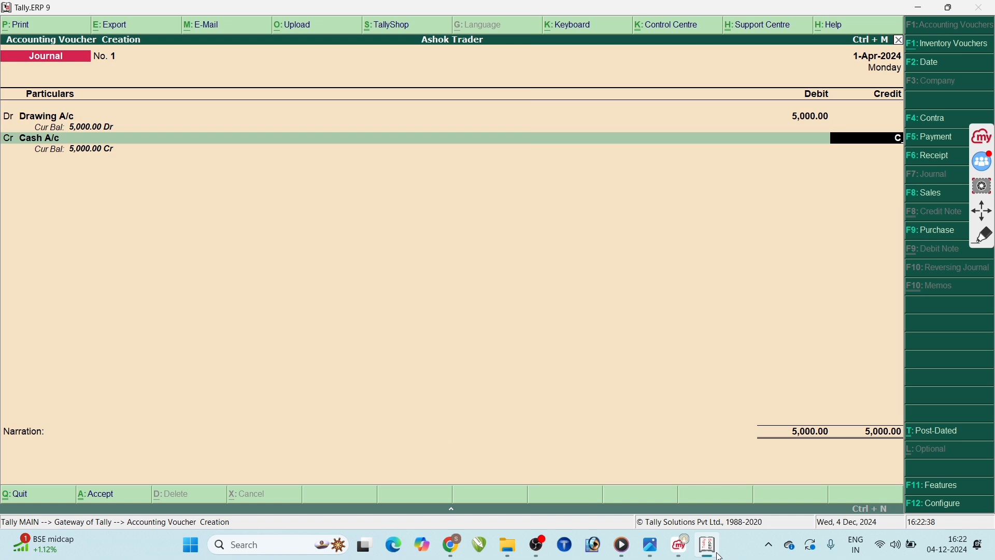
{"action": "key", "text": "BackSpace"}
{"action": "key", "text": "Return"}
{"action": "key", "text": "Return"}
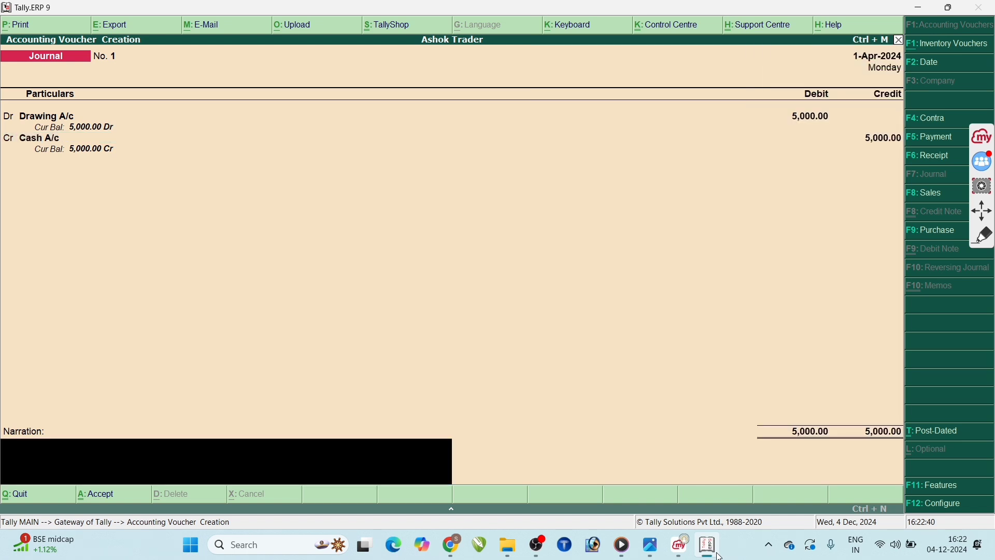
{"action": "type", "text": "Cash Withdraw for Personal"}
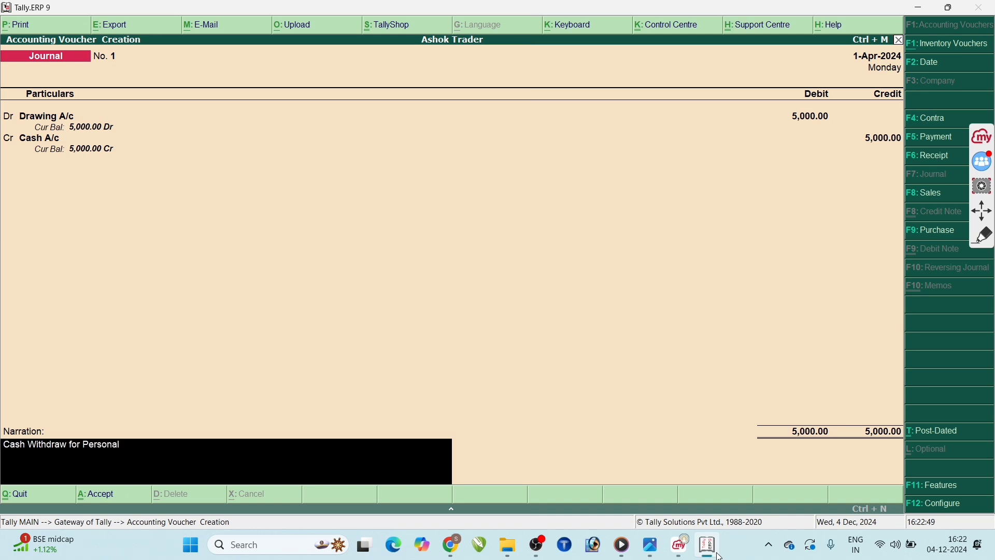
{"action": "type", "text": " Use"}
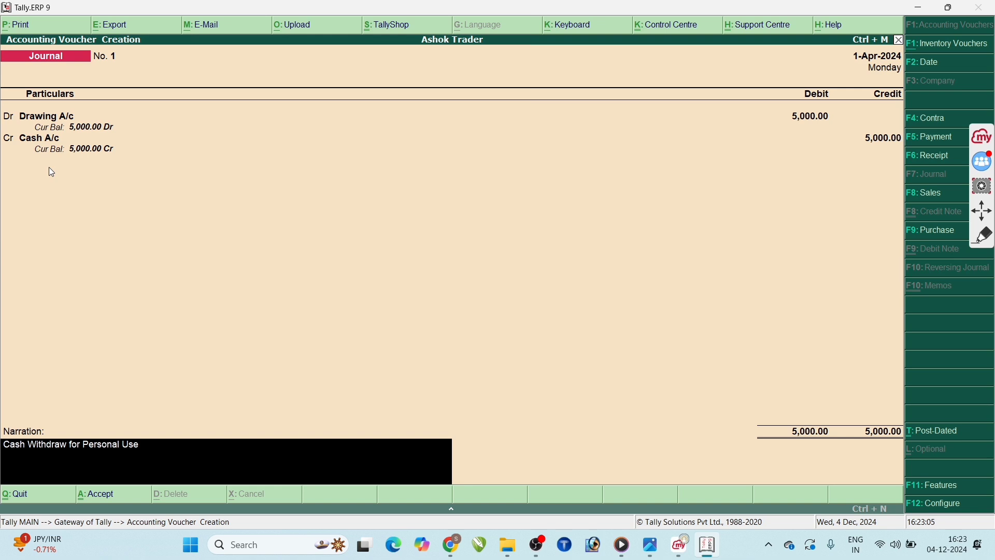
Examine the zoomed print preview of the cash withdrawal journal voucher and return to the voucher.
{"action": "key", "text": "alt+p"}
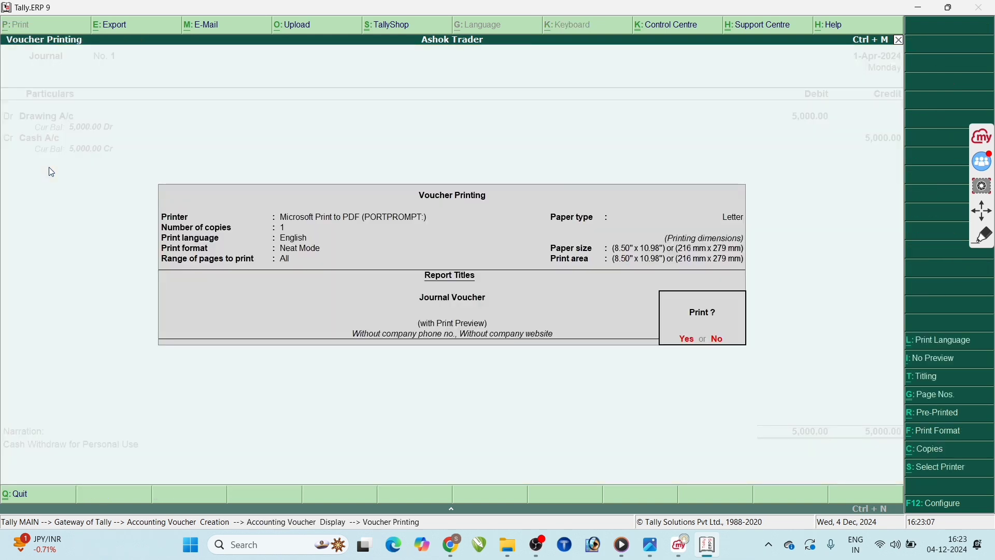
{"action": "key", "text": "alt+i"}
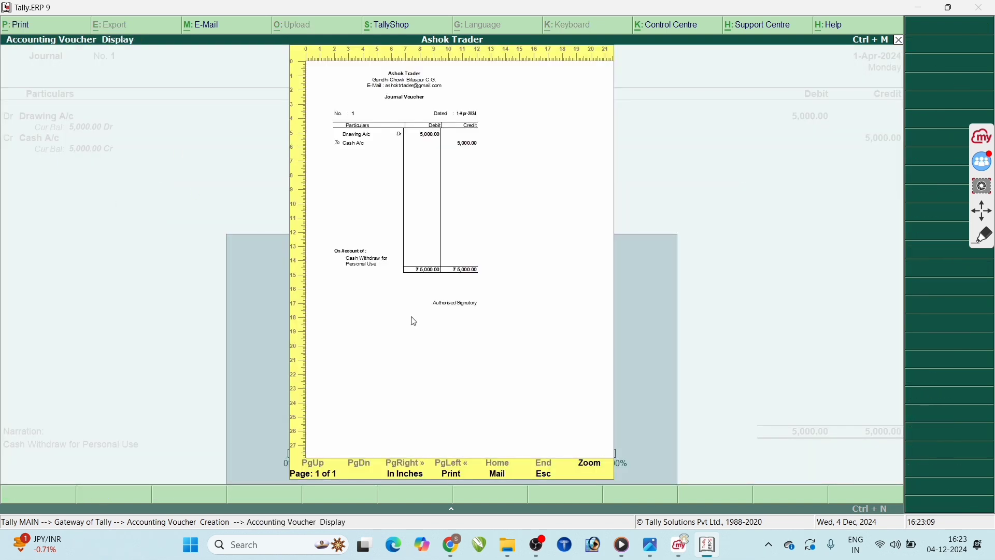
{"action": "left_click", "coordinate": [599, 466]}
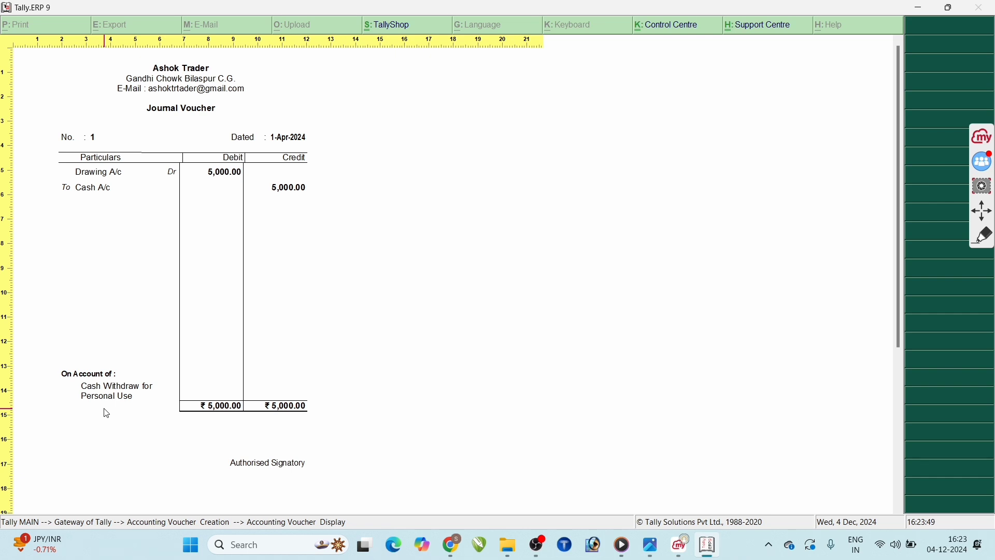
{"action": "key", "text": "Escape"}
{"action": "key", "text": "Escape"}
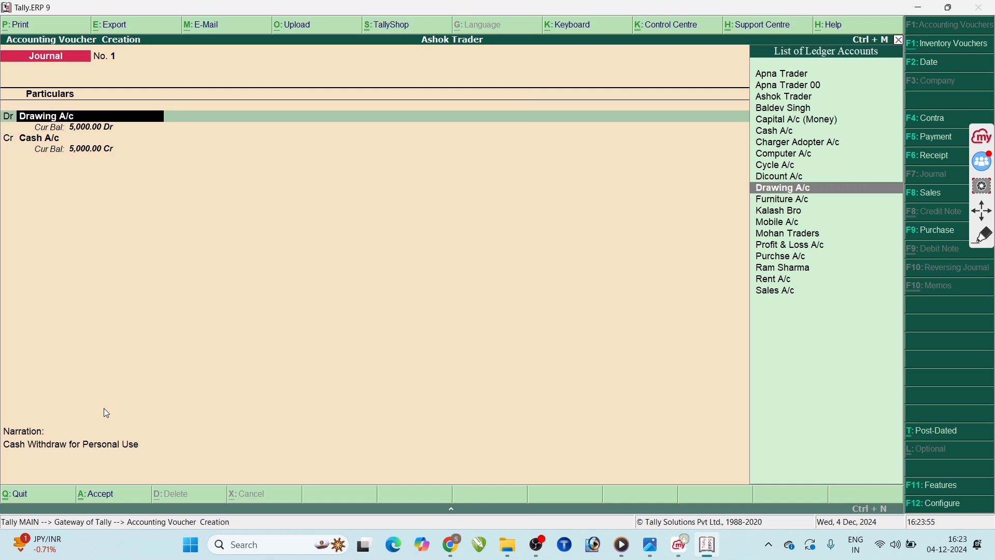
Save the cash withdrawal voucher, then switch to the Journal Voucher.png notes with the screen annotation tools open.
{"action": "key", "text": "ctrl+a"}
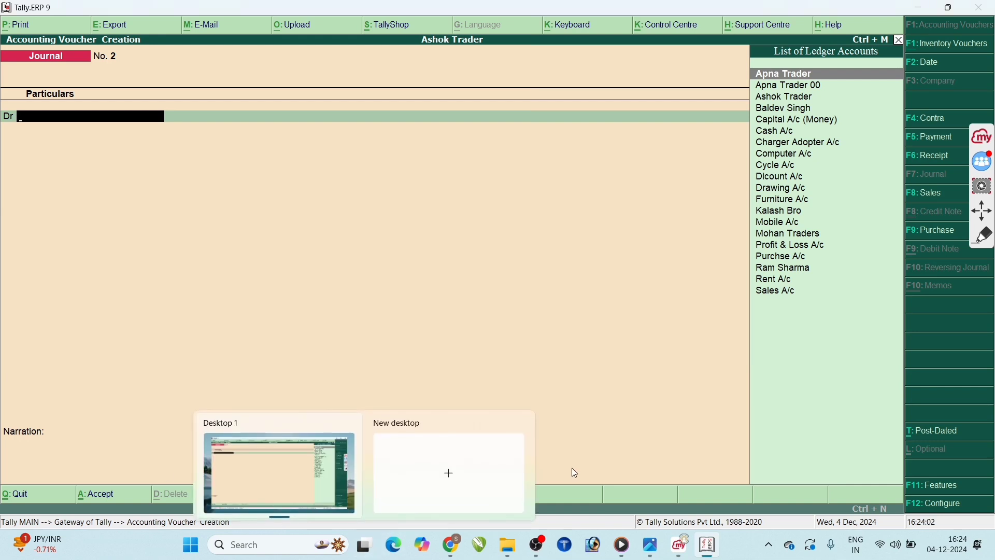
{"action": "left_click", "coordinate": [647, 542]}
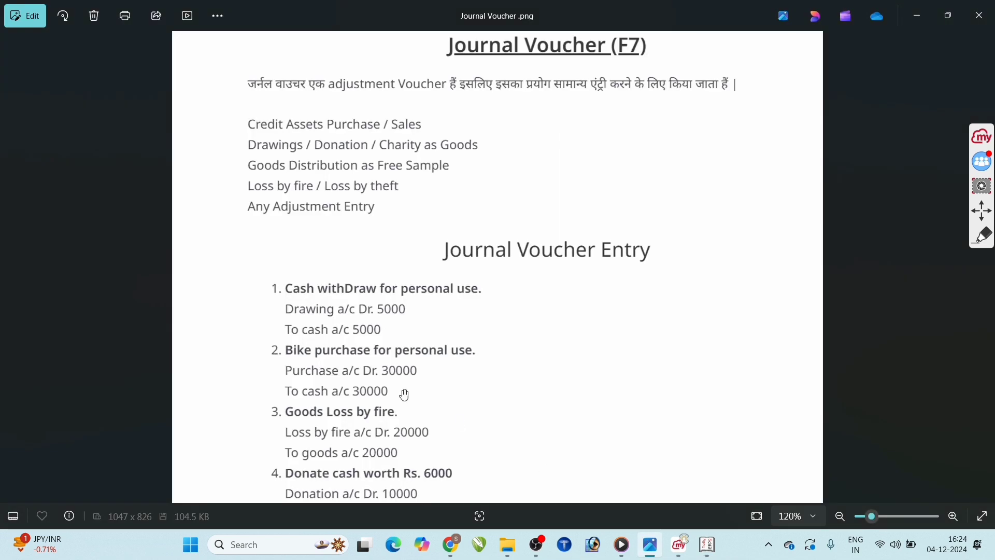
{"action": "left_click", "coordinate": [984, 236]}
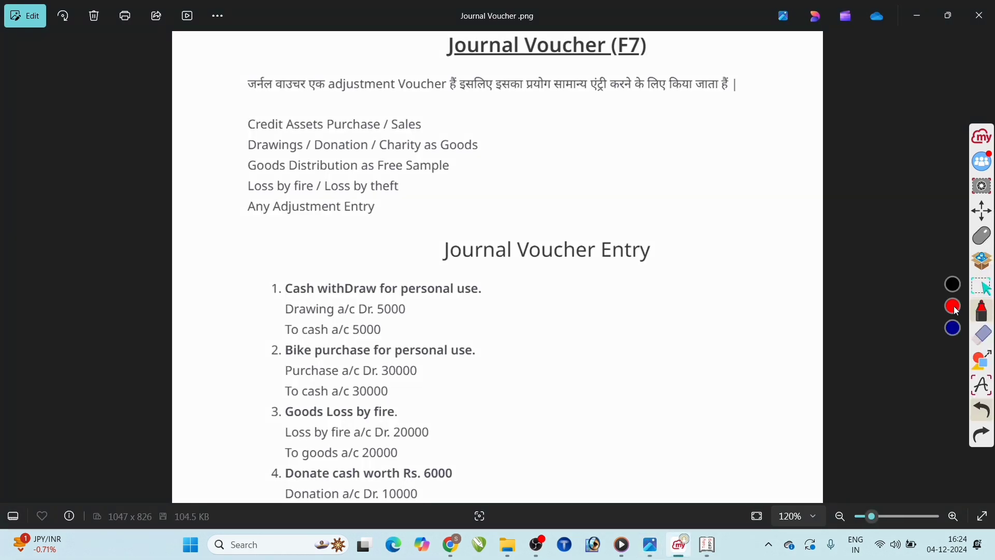
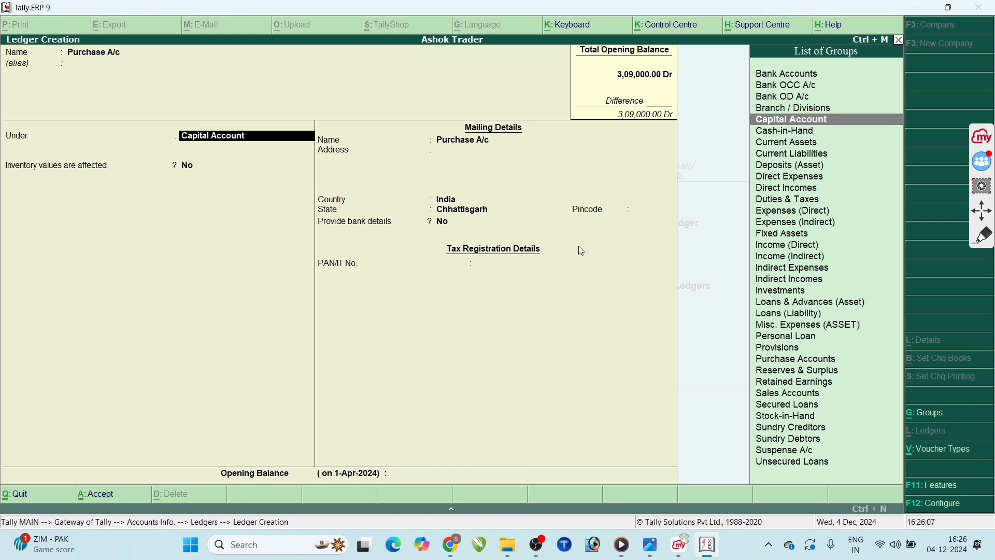
Place the Purchase A/c ledger under Purchase Accounts, keep the remaining defaults and save it.
{"action": "key", "text": "BackSpace"}
{"action": "type", "text": "Pur"}
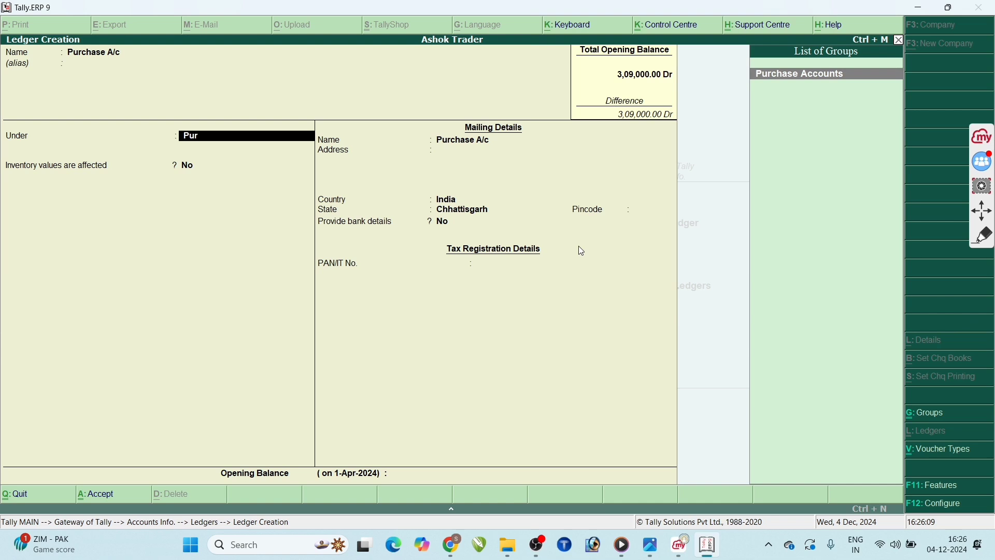
{"action": "key", "text": "Return"}
{"action": "key", "text": "Return"}
{"action": "key", "text": "Return"}
{"action": "key", "text": "Return"}
{"action": "key", "text": "Return"}
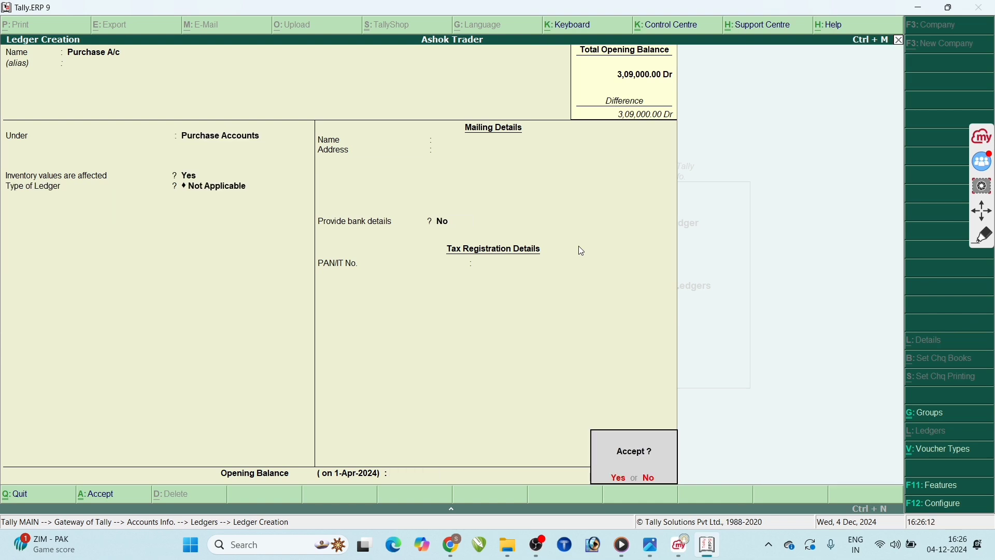
{"action": "key", "text": "Return"}
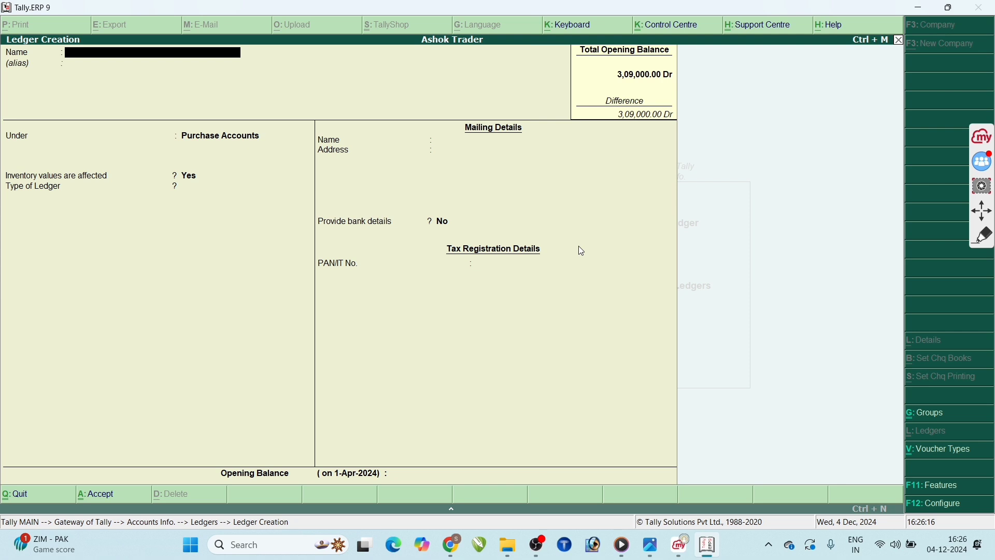
Open a new Journal voucher, select Purchase A/c as the debit ledger and skip its inventory allocations.
{"action": "key", "text": "Escape"}
{"action": "key", "text": "Escape"}
{"action": "key", "text": "Escape"}
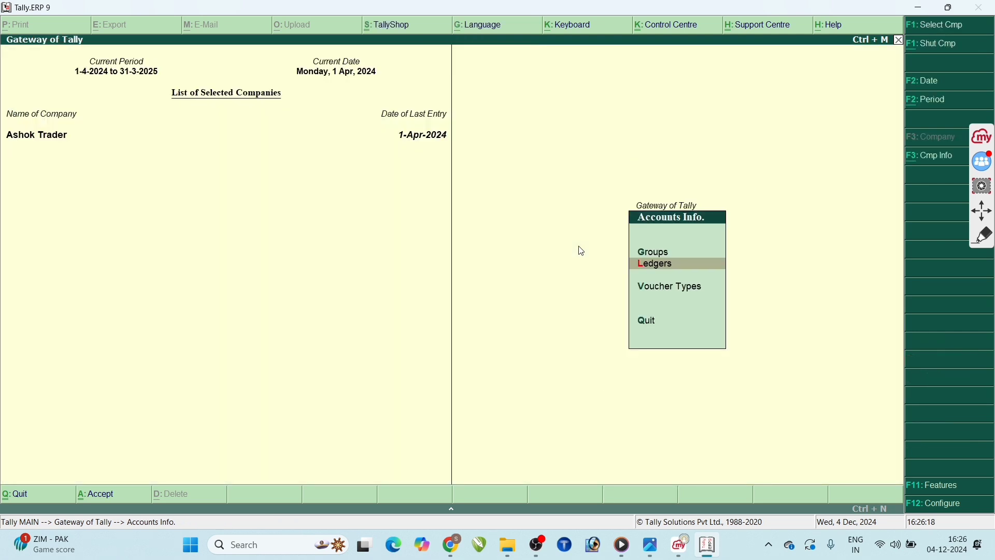
{"action": "type", "text": "v"}
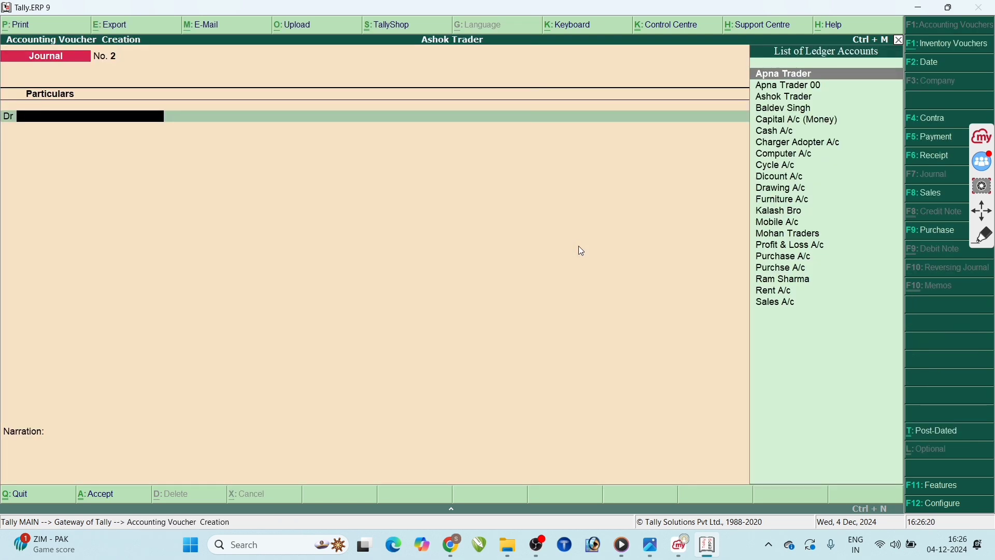
{"action": "type", "text": "Pur"}
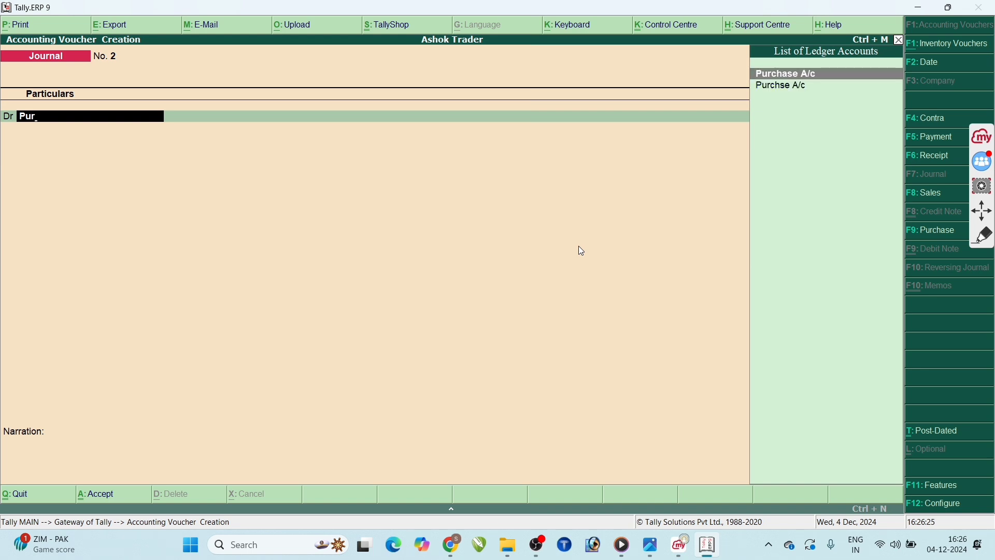
{"action": "key", "text": "Return"}
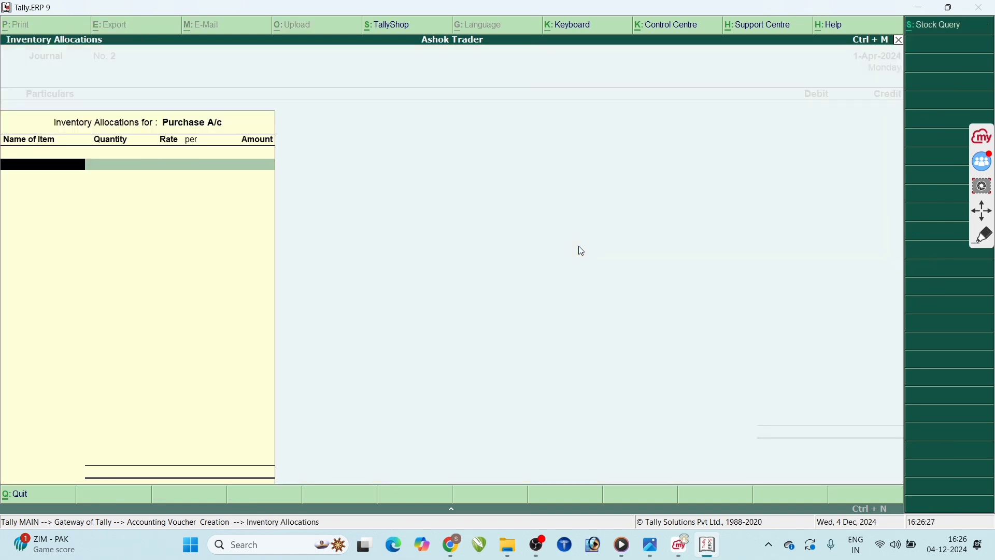
{"action": "key", "text": "Escape"}
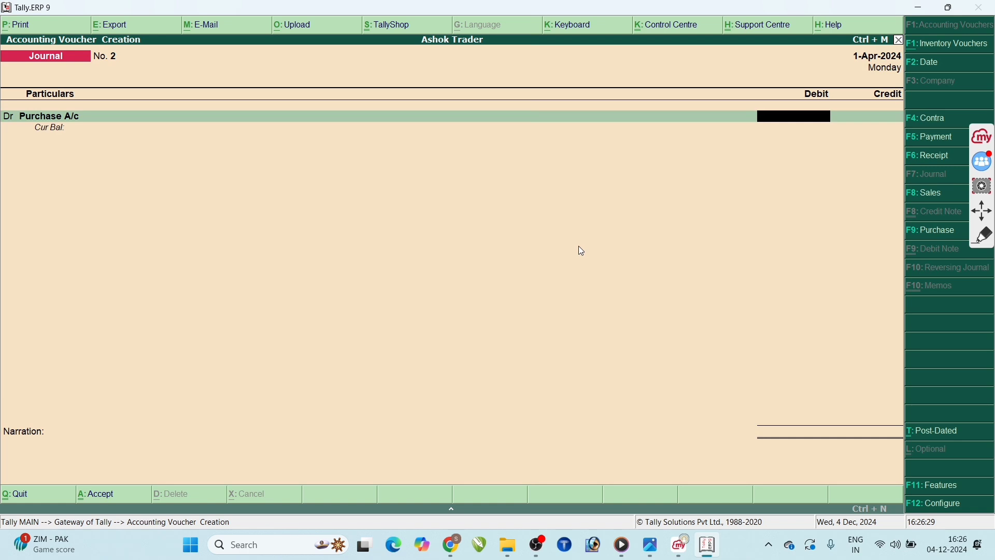
Consult the Journal Voucher.png notes for the bike purchase amount and set the Purchase A/c debit to 30000.
{"action": "type", "text": "5"}
{"action": "left_click", "coordinate": [650, 544]}
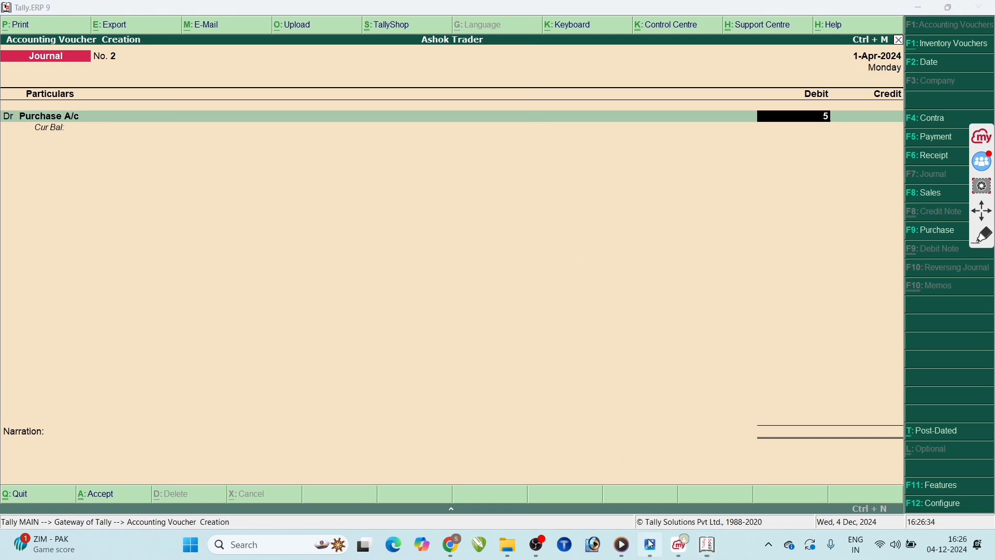
{"action": "left_click", "coordinate": [651, 544]}
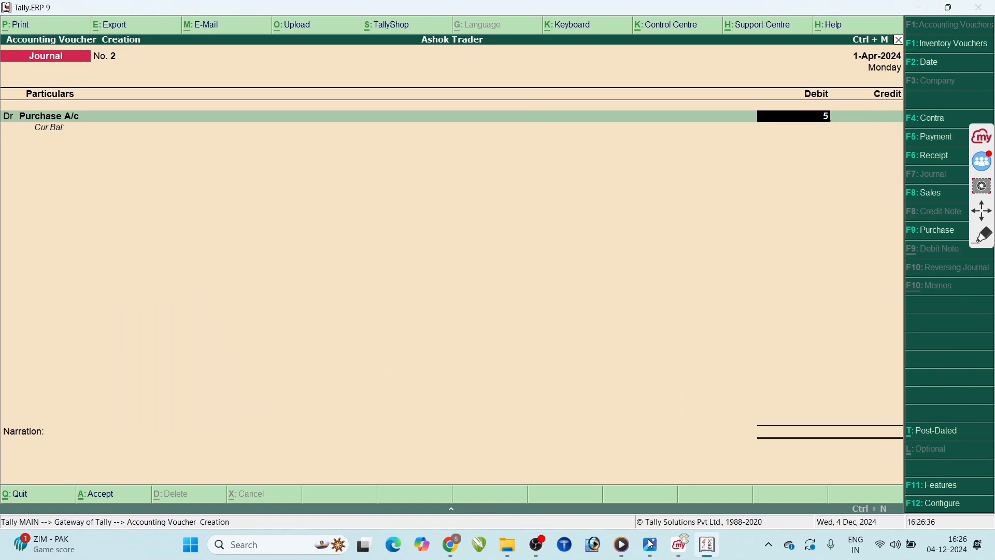
{"action": "key", "text": "BackSpace"}
{"action": "type", "text": "3000"}
{"action": "key", "text": "Return"}
{"action": "key", "text": "BackSpace"}
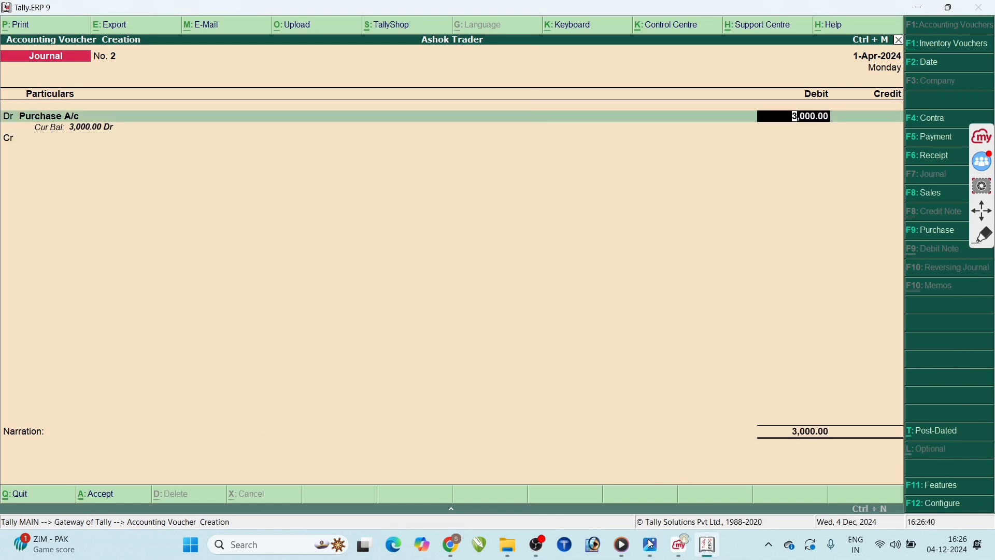
{"action": "key", "text": "BackSpace"}
{"action": "type", "text": "30000"}
{"action": "key", "text": "Return"}
Credit Cash A/c with 30,000 and enter the narration "Bike Purchase For Personal Use".
{"action": "type", "text": "cash"}
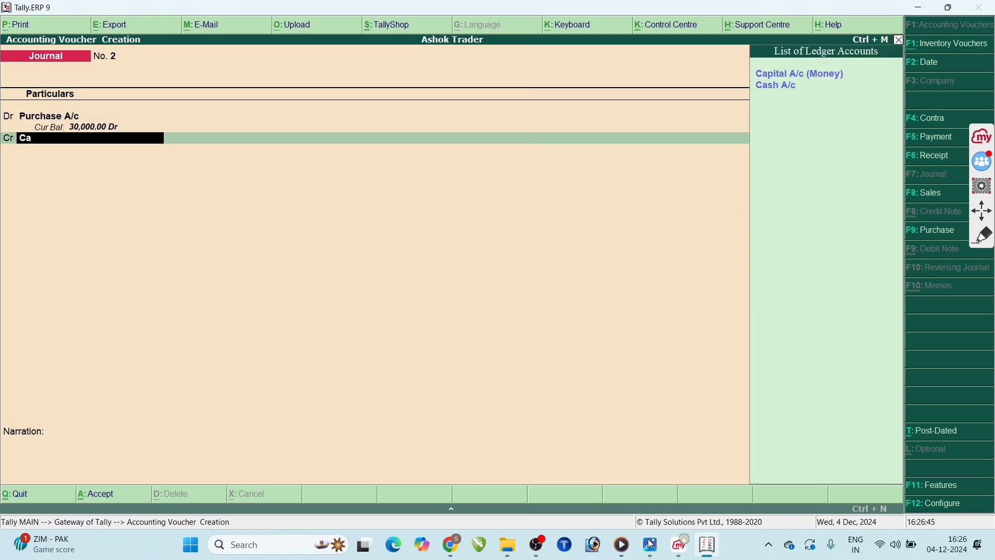
{"action": "key", "text": "Return"}
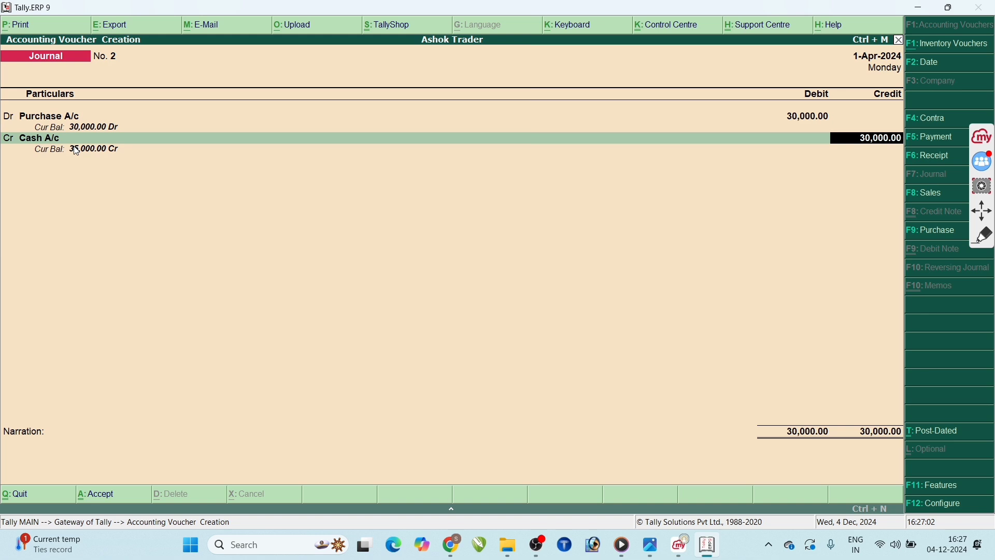
{"action": "key", "text": "Return"}
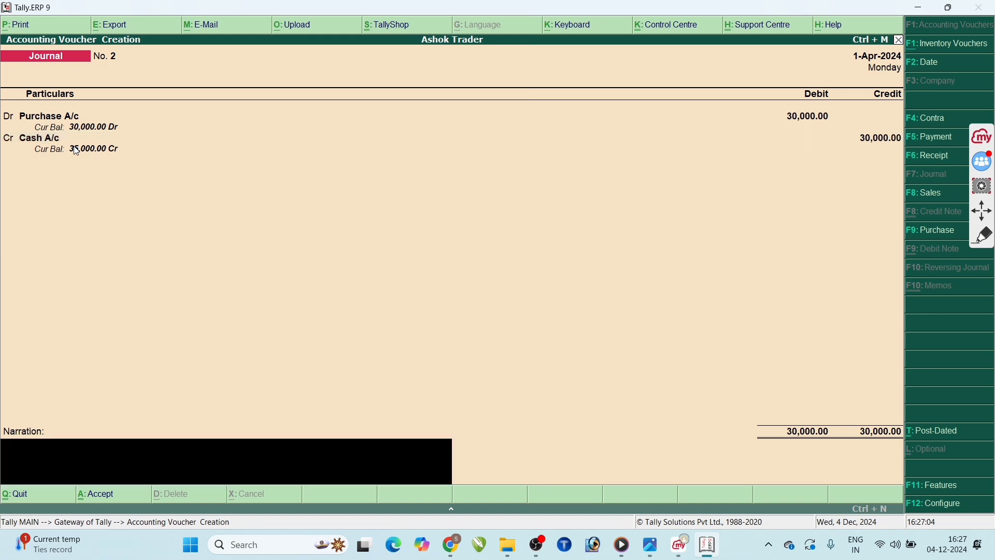
{"action": "type", "text": "Bike"}
{"action": "type", "text": " Purc"}
{"action": "type", "text": "has"}
{"action": "key", "text": "BackSpace"}
{"action": "type", "text": "ase For Personal"}
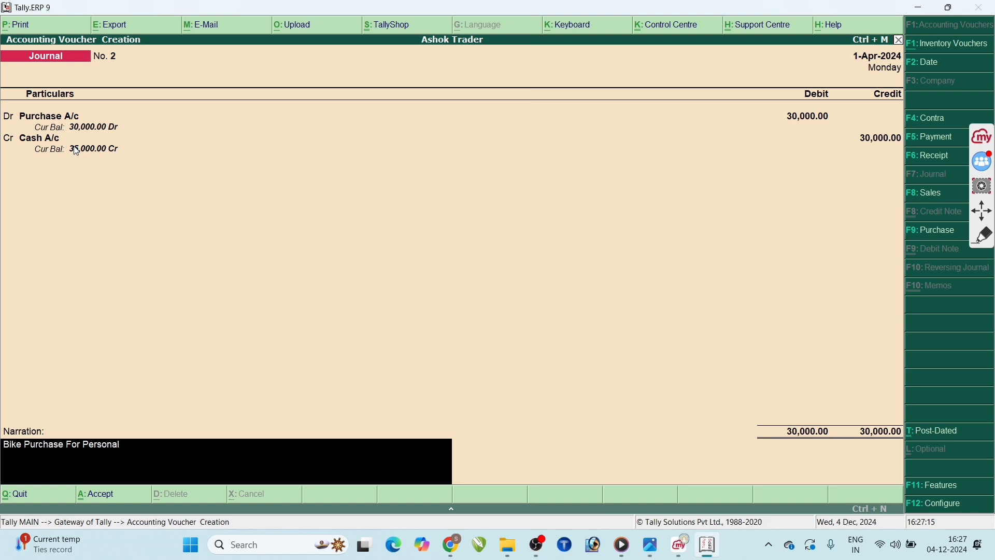
{"action": "type", "text": " Use"}
Examine the zoomed print preview of the bike purchase voucher, compare it with the Journal Voucher.png notes and return to the voucher.
{"action": "key", "text": "alt+p"}
{"action": "key", "text": "Return"}
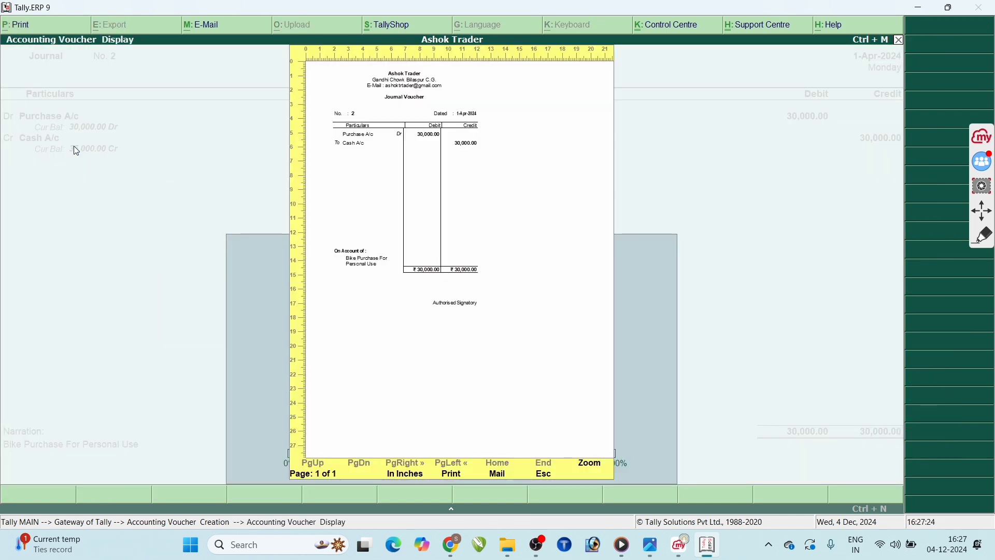
{"action": "left_click", "coordinate": [587, 467]}
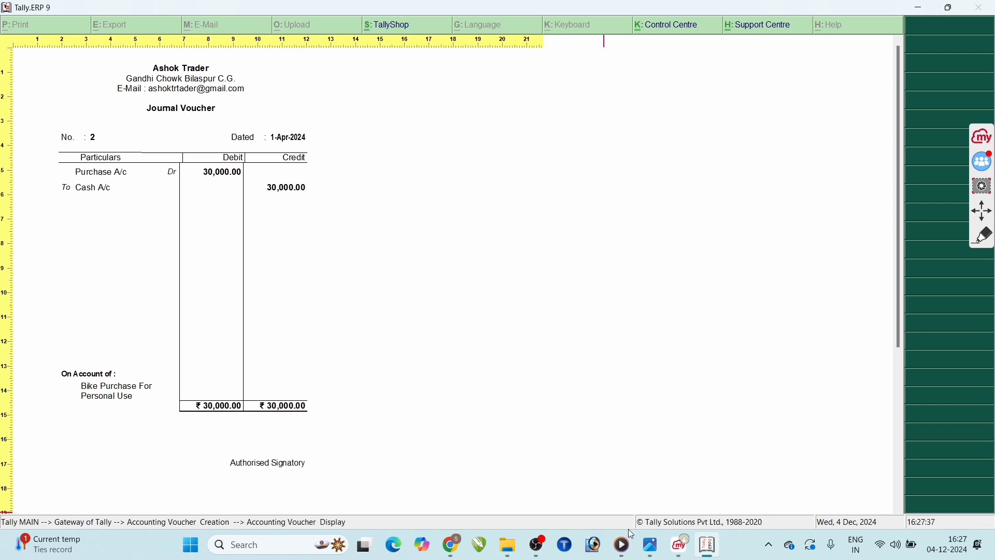
{"action": "left_click", "coordinate": [643, 548]}
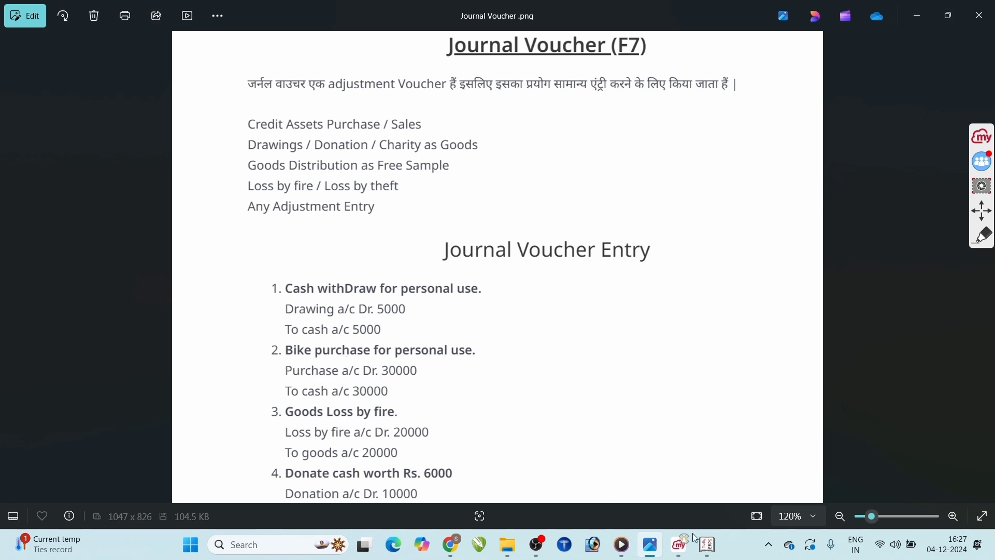
{"action": "left_click", "coordinate": [713, 550]}
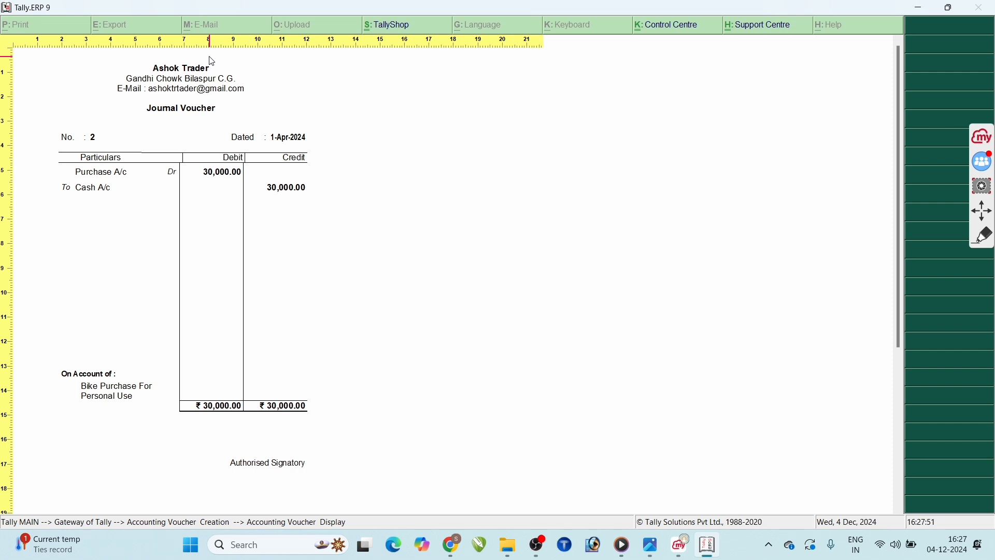
{"action": "key", "text": "Escape"}
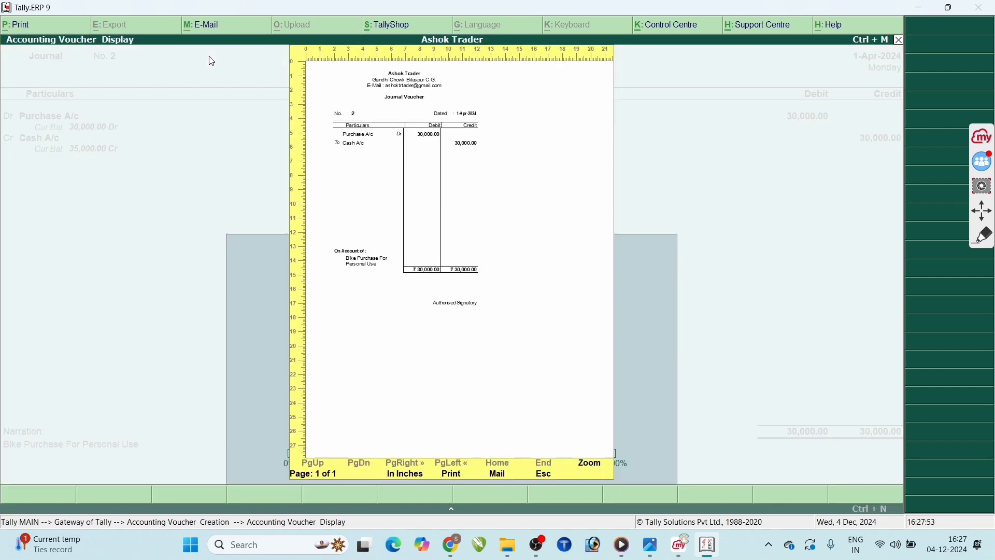
{"action": "key", "text": "Escape"}
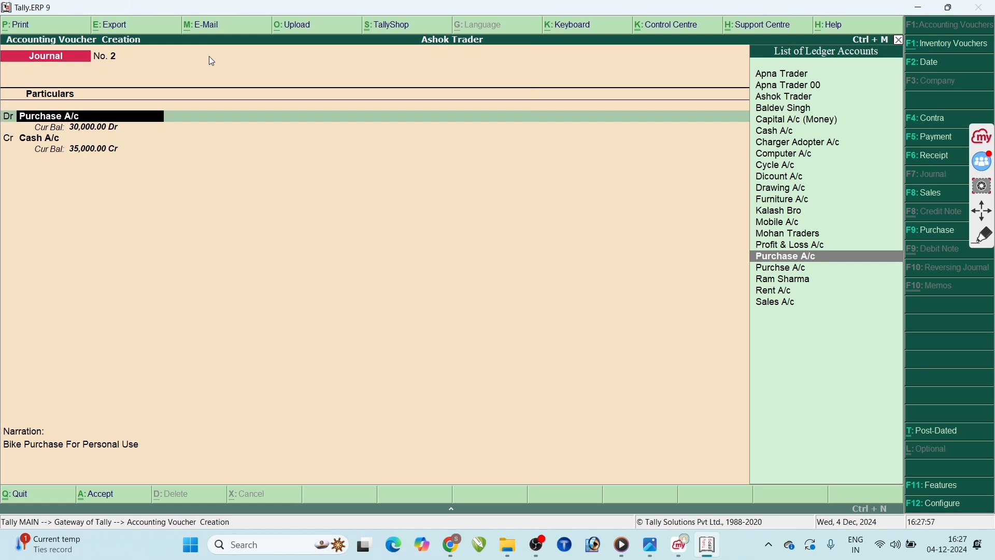
Save the bike purchase voucher, then review the goods loss by fire entry in the Journal Voucher.png notes and return to Tally.ERP 9.
{"action": "key", "text": "ctrl+a"}
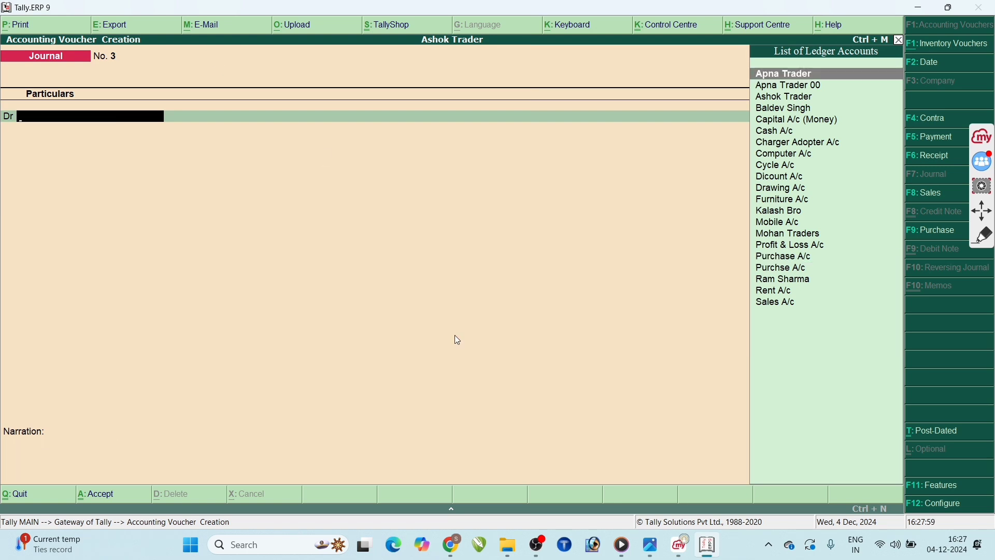
{"action": "left_click", "coordinate": [650, 544]}
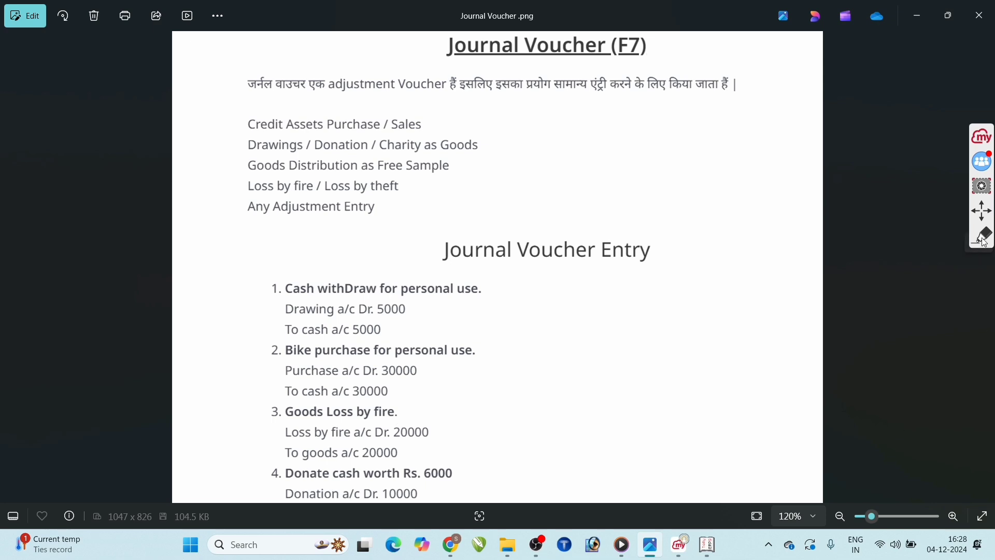
{"action": "left_click", "coordinate": [983, 267]}
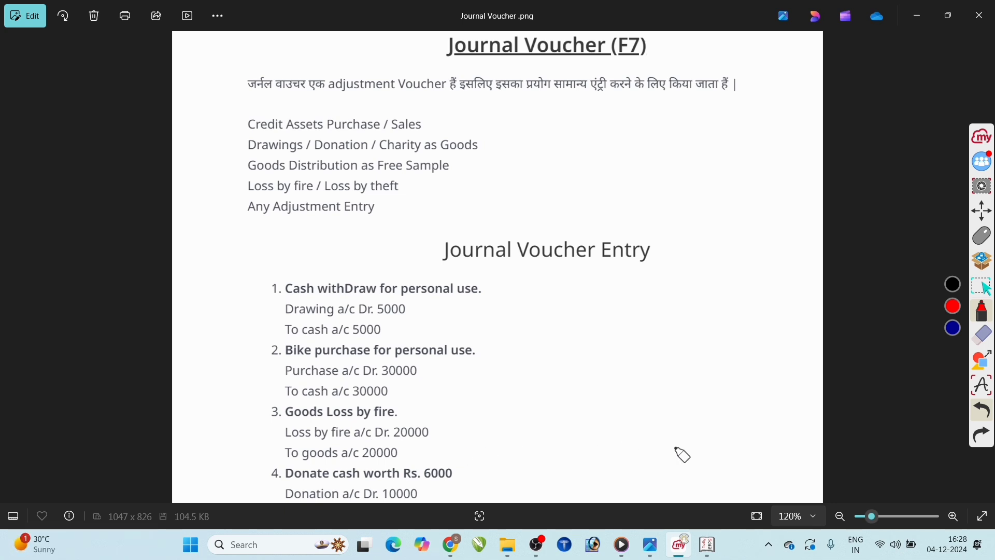
{"action": "left_click", "coordinate": [982, 238]}
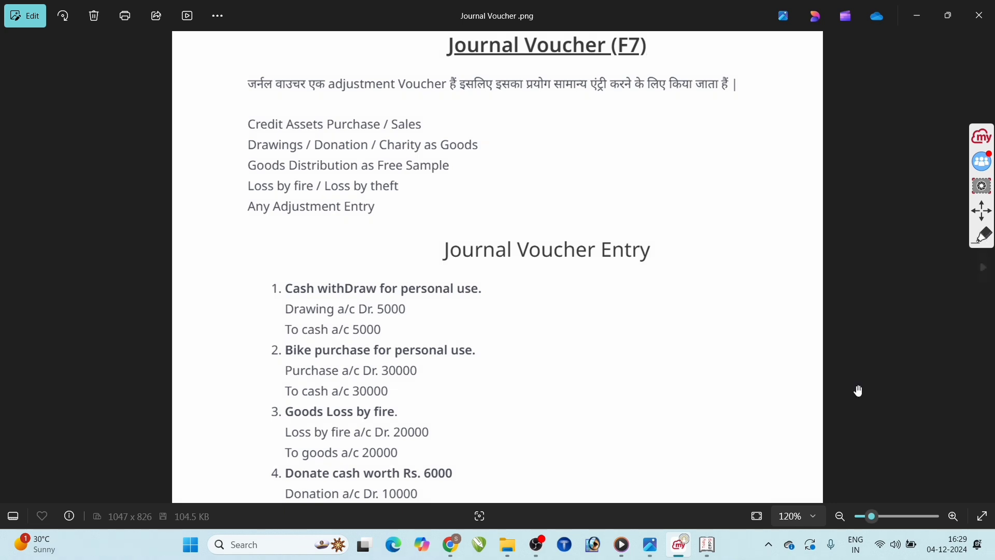
{"action": "left_click", "coordinate": [710, 541]}
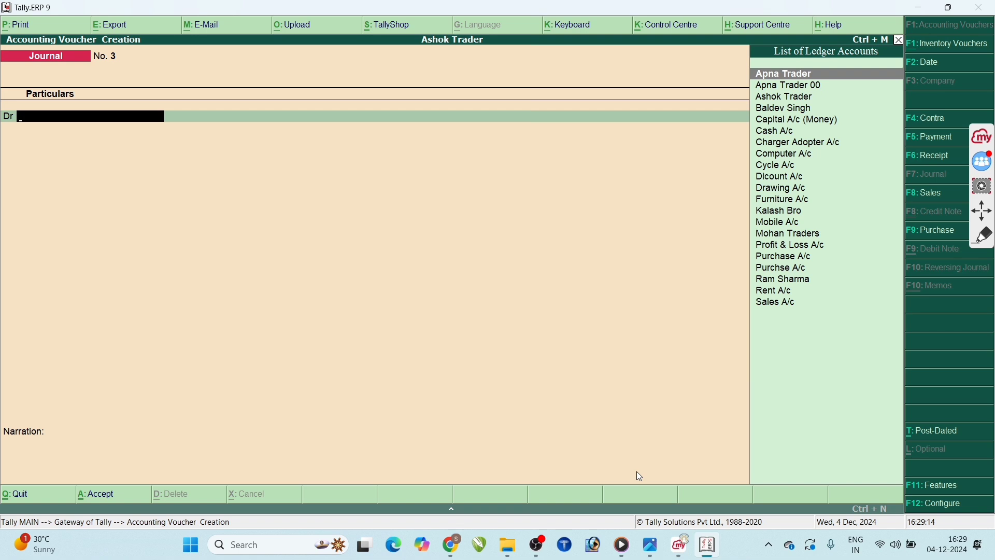
Start a new ledger from the voucher's debit line and name it "Loss by Fire" without an alias.
{"action": "key", "text": "alt+c"}
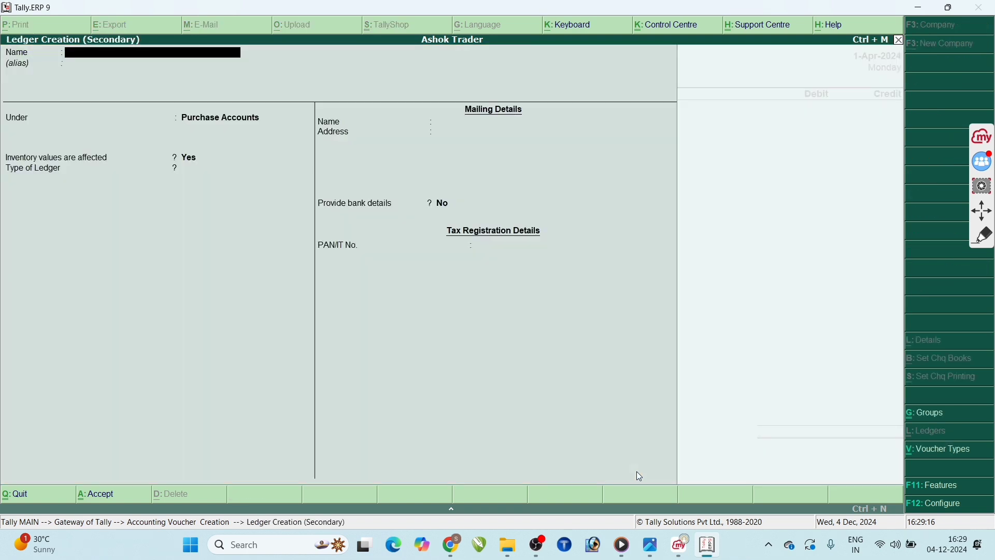
{"action": "type", "text": "Loss by Fire V"}
{"action": "key", "text": "BackSpace"}
{"action": "key", "text": "Return"}
{"action": "key", "text": "Return"}
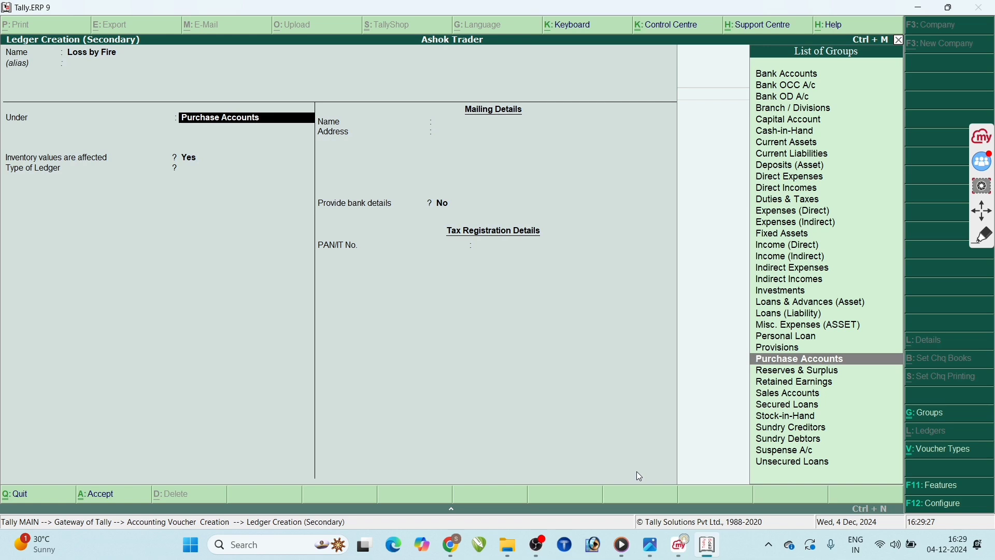
Place the Loss by Fire ledger under Indirect Expenses, keep the remaining defaults and save it.
{"action": "key", "text": "Up"}
{"action": "key", "text": "Up"}
{"action": "key", "text": "Up"}
{"action": "key", "text": "Up"}
{"action": "key", "text": "Up"}
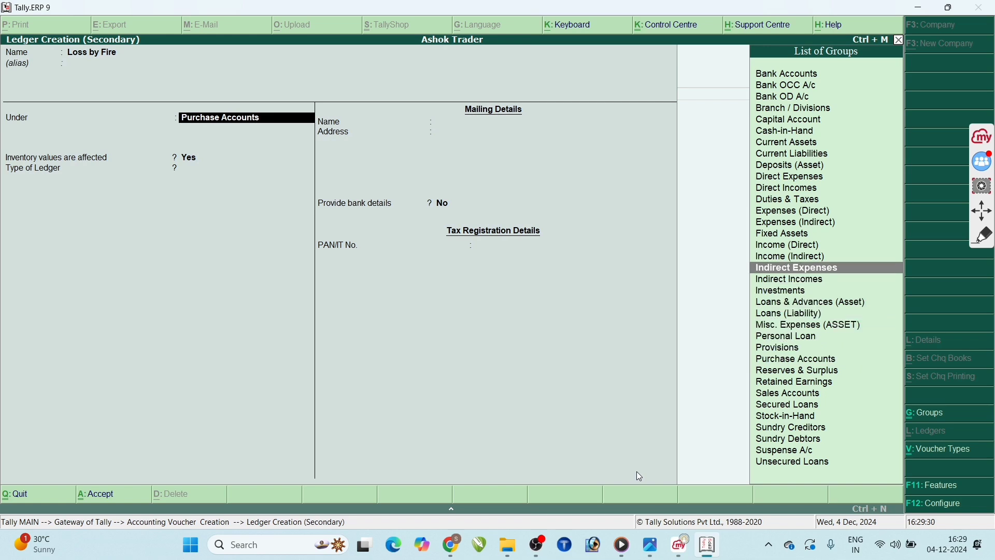
{"action": "key", "text": "Return"}
{"action": "key", "text": "Return"}
{"action": "key", "text": "Return"}
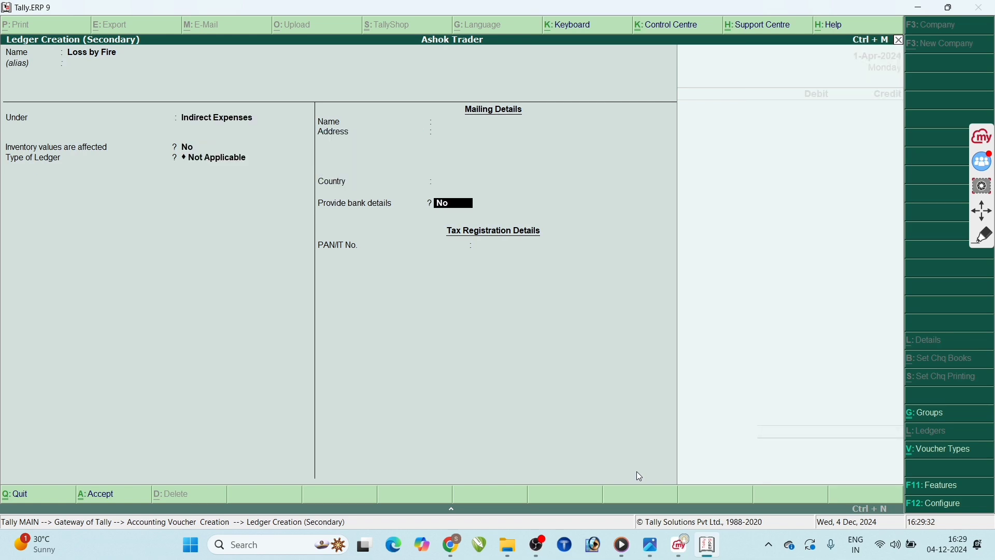
{"action": "key", "text": "Return"}
{"action": "key", "text": "Return"}
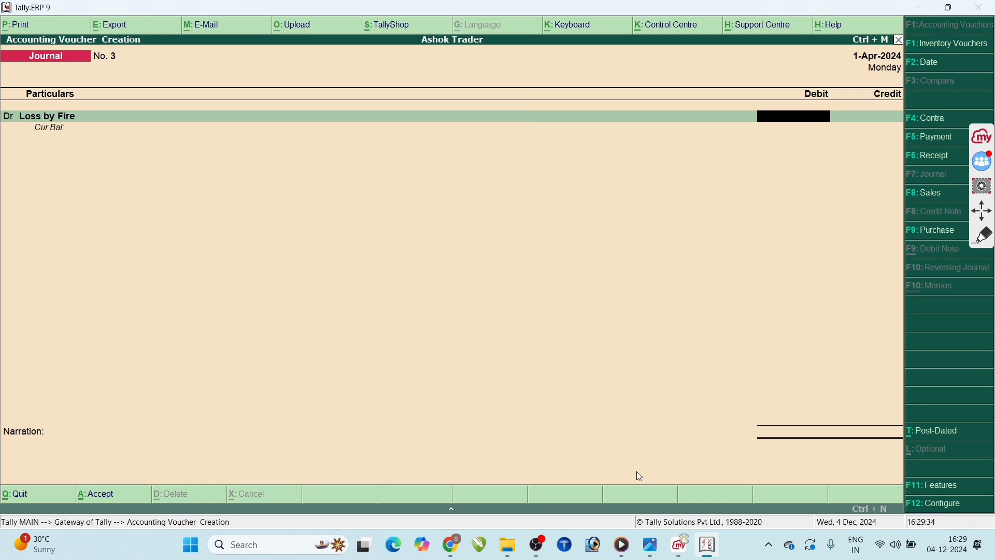
Check the amount in the Journal Voucher.png notes and set the Loss by Fire debit to 20000.
{"action": "left_click", "coordinate": [650, 545]}
{"action": "left_click", "coordinate": [650, 548]}
{"action": "type", "text": "20000"}
{"action": "key", "text": "Return"}
Create a ledger for the credit line named "Goods A/c" and place it under Fixed Assets.
{"action": "key", "text": "alt+c"}
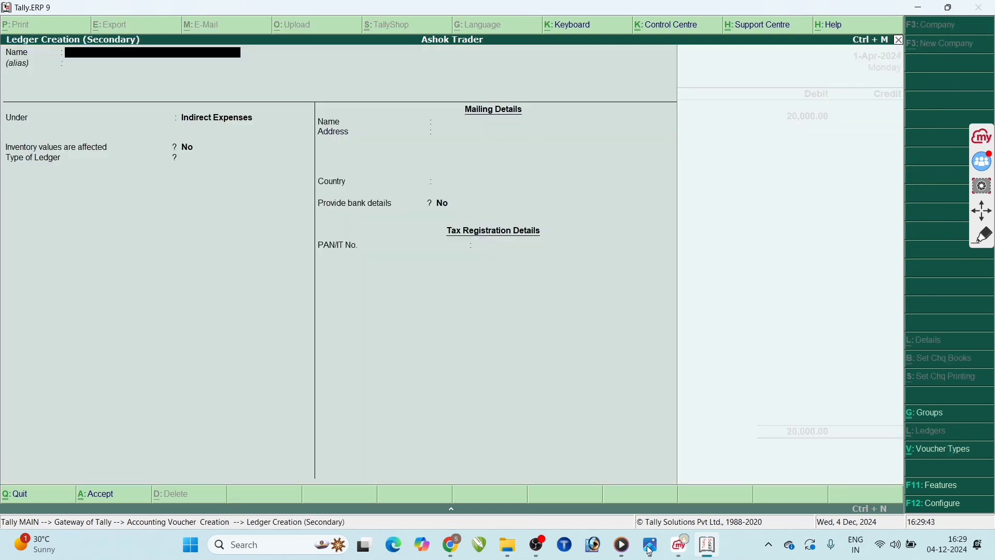
{"action": "type", "text": "Goods A/c"}
{"action": "key", "text": "Return"}
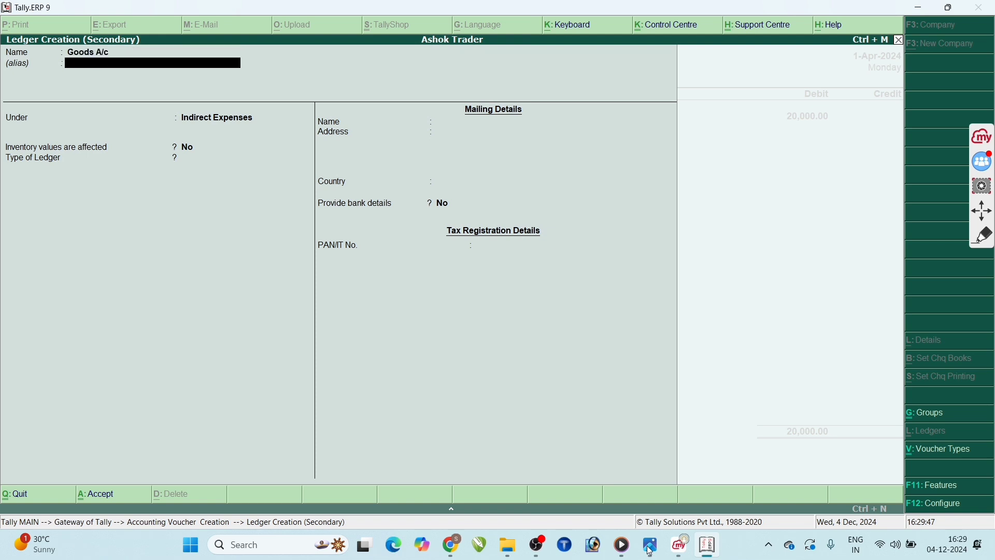
{"action": "key", "text": "Return"}
{"action": "key", "text": "BackSpace"}
{"action": "type", "text": "f"}
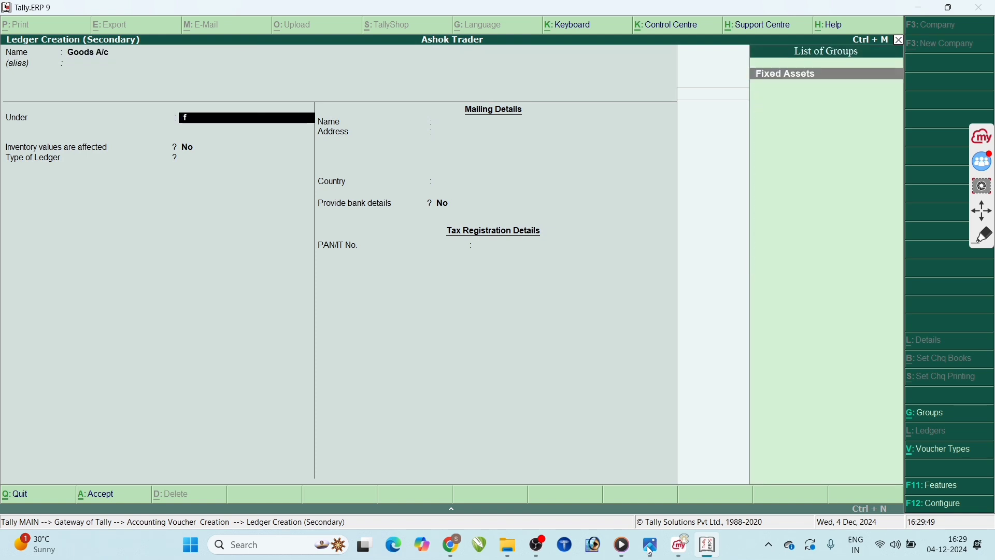
{"action": "type", "text": "ix"}
{"action": "key", "text": "Return"}
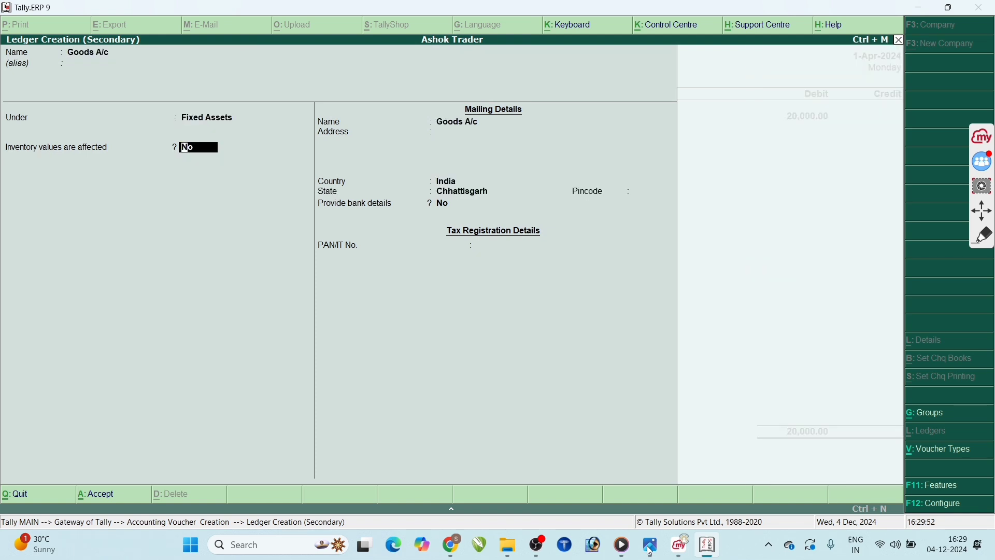
Keep the remaining Goods A/c ledger details at their defaults and save the ledger.
{"action": "key", "text": "Return"}
{"action": "key", "text": "Return"}
{"action": "key", "text": "Return"}
{"action": "key", "text": "Return"}
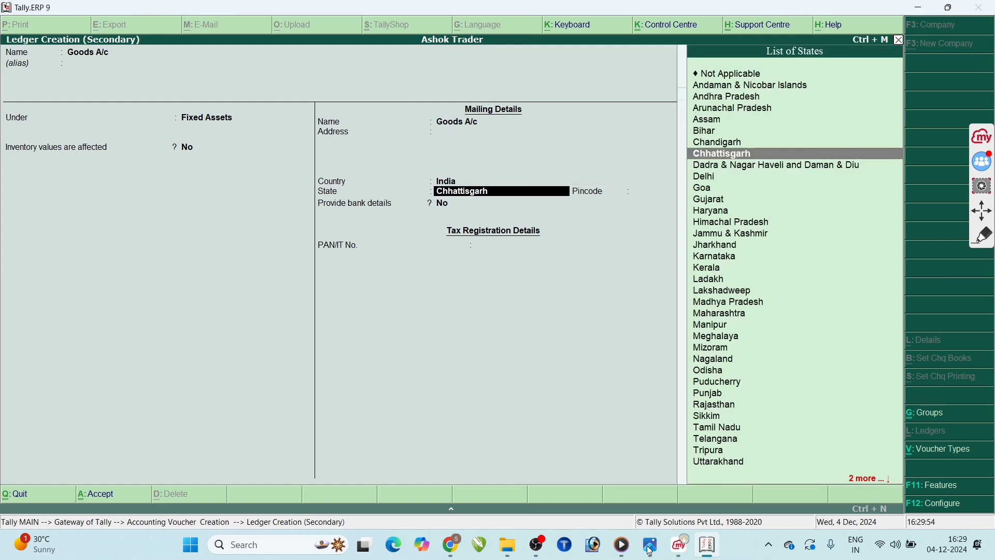
{"action": "key", "text": "Return"}
{"action": "key", "text": "Return"}
{"action": "key", "text": "Return"}
{"action": "key", "text": "Return"}
{"action": "key", "text": "Return"}
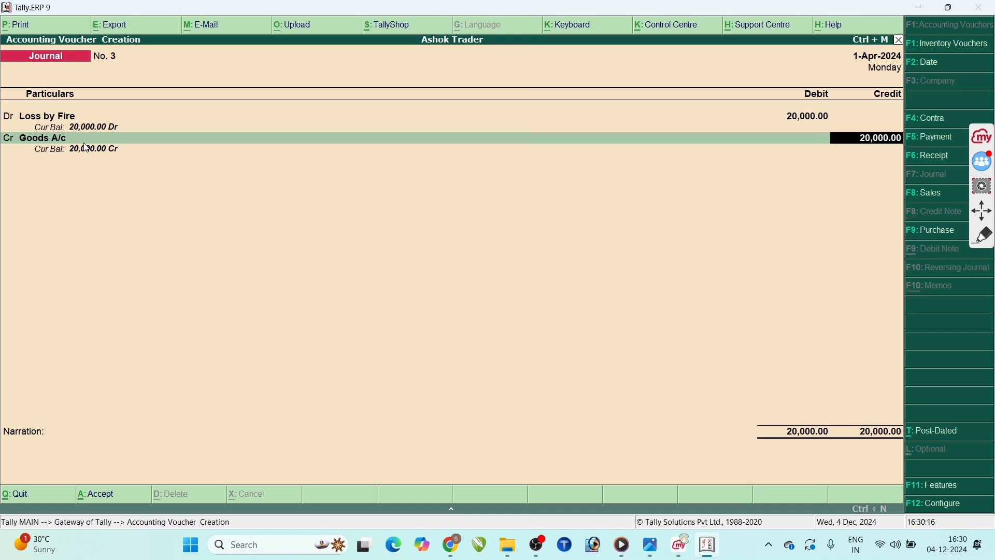
Accept the 20,000 credit to Goods A/c and enter the narration "Goods Loss by Fire", checking its wording against the notes.
{"action": "key", "text": "Return"}
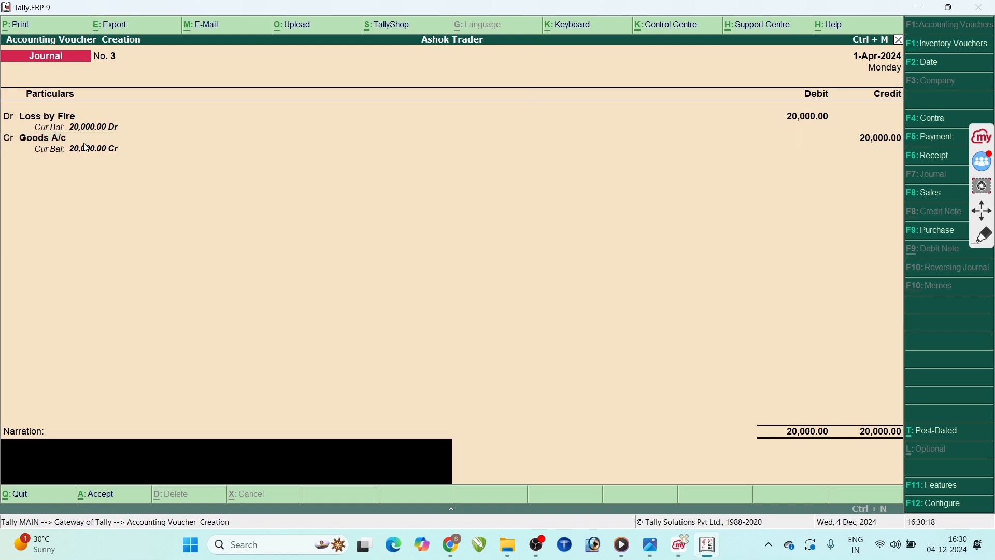
{"action": "type", "text": "Loss by fire"}
{"action": "left_click", "coordinate": [646, 541]}
{"action": "left_click", "coordinate": [646, 541]}
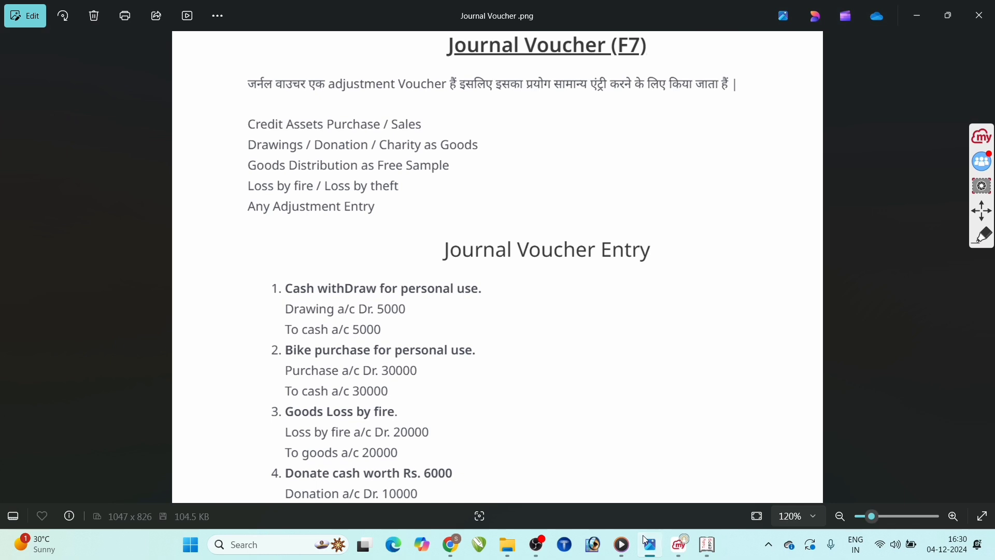
{"action": "key", "text": "BackSpace"}
{"action": "key", "text": "BackSpace"}
{"action": "key", "text": "BackSpace"}
{"action": "key", "text": "BackSpace"}
{"action": "key", "text": "BackSpace"}
{"action": "key", "text": "BackSpace"}
{"action": "key", "text": "BackSpace"}
{"action": "key", "text": "BackSpace"}
{"action": "key", "text": "BackSpace"}
{"action": "key", "text": "BackSpace"}
{"action": "key", "text": "BackSpace"}
{"action": "key", "text": "BackSpace"}
{"action": "key", "text": "BackSpace"}
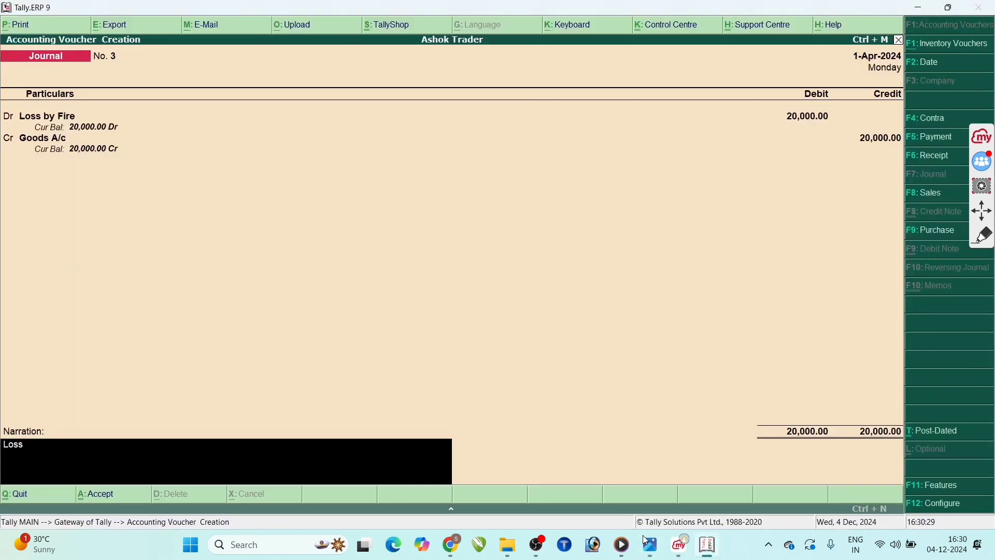
{"action": "type", "text": "Goods Loss by Fire"}
Open the print preview of the goods loss by fire voucher and zoom in to examine it.
{"action": "key", "text": "alt+p"}
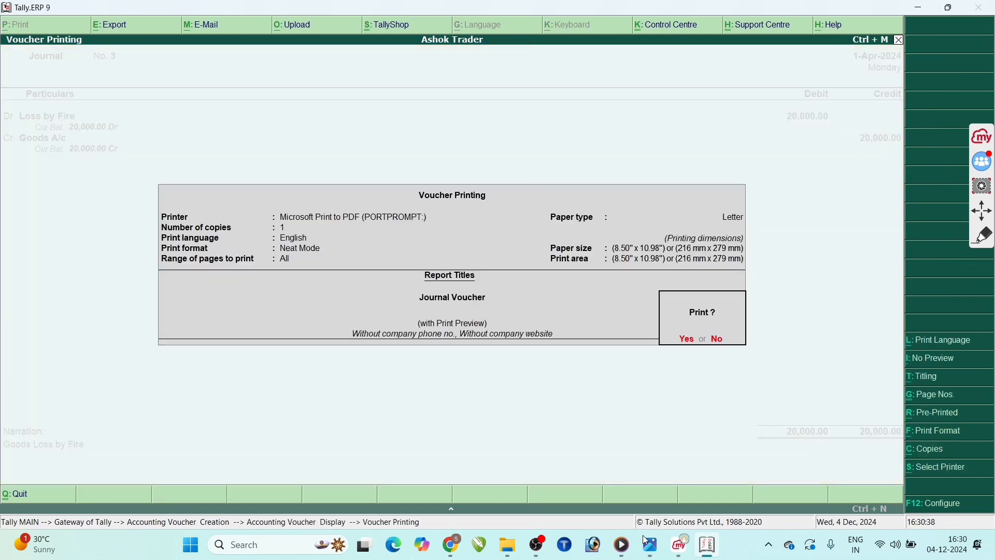
{"action": "key", "text": "alt+i"}
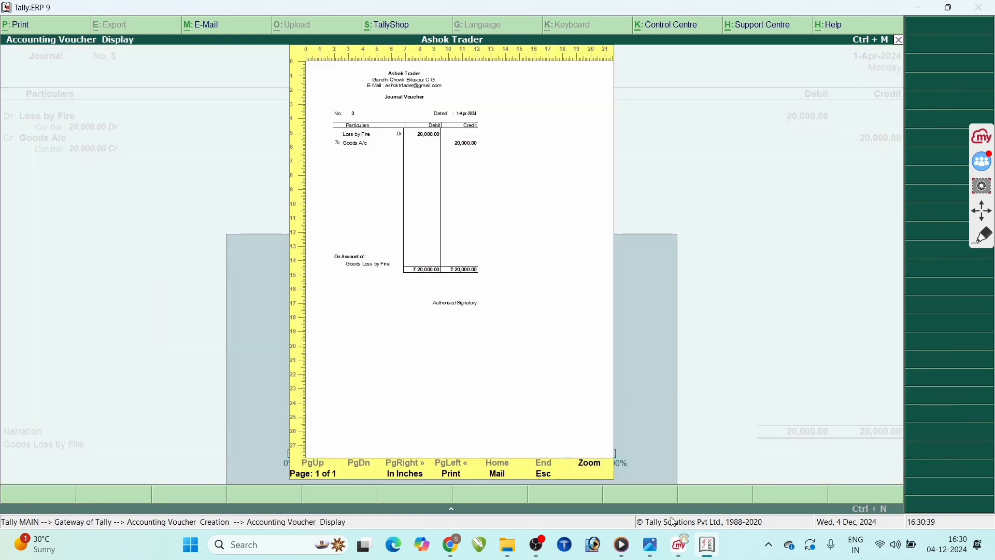
{"action": "left_click", "coordinate": [592, 464]}
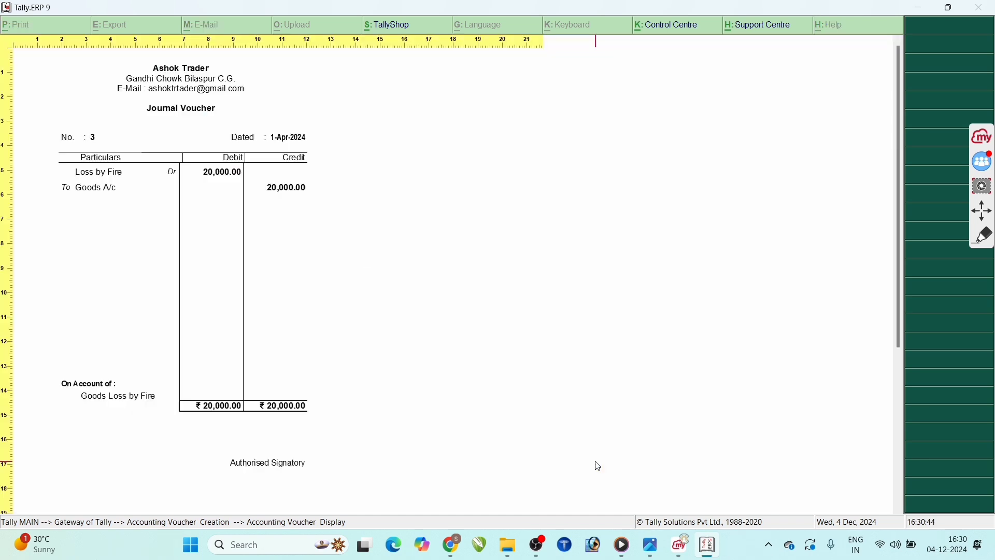
Close the print preview and save the goods loss by fire journal voucher.
{"action": "key", "text": "Escape"}
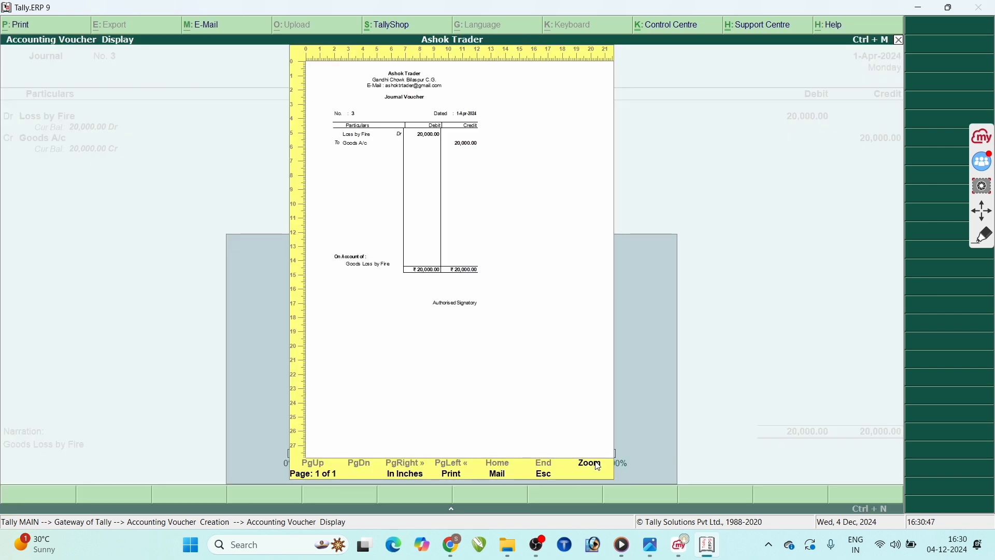
{"action": "key", "text": "Escape"}
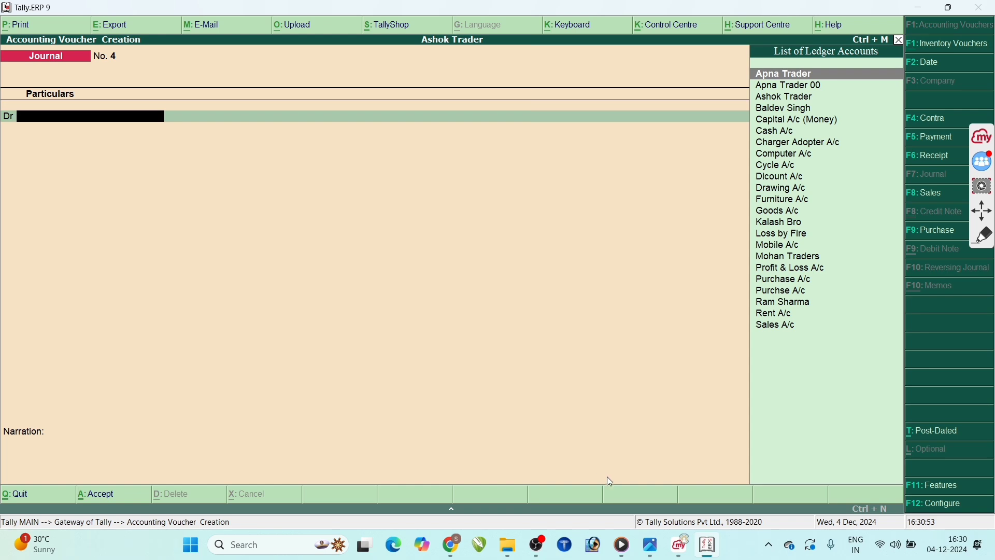
Switch to the journal voucher notes image and mark both lines of the cash donation entry with red ticks.
{"action": "left_click", "coordinate": [651, 545]}
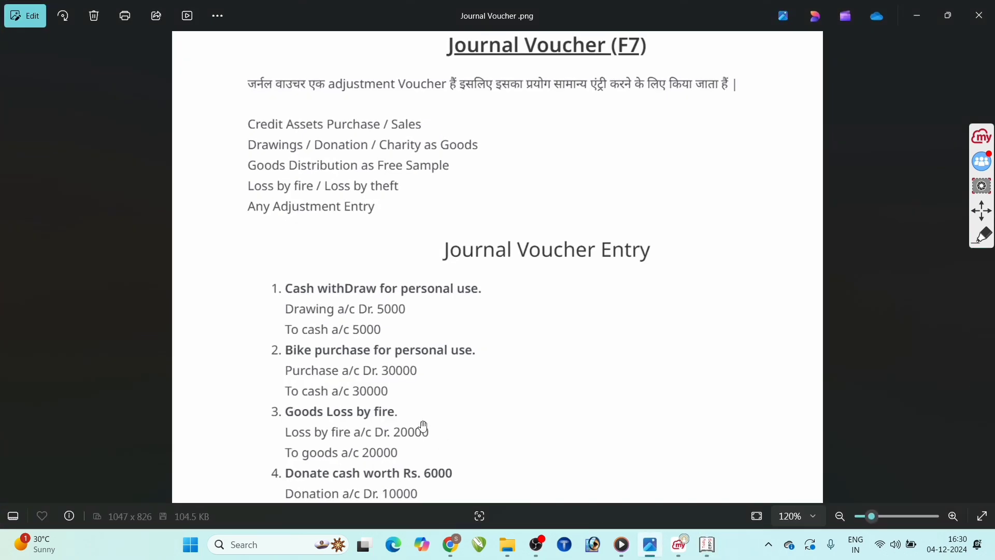
{"action": "scroll", "coordinate": [424, 426], "scroll_direction": "down", "scroll_amount": 2}
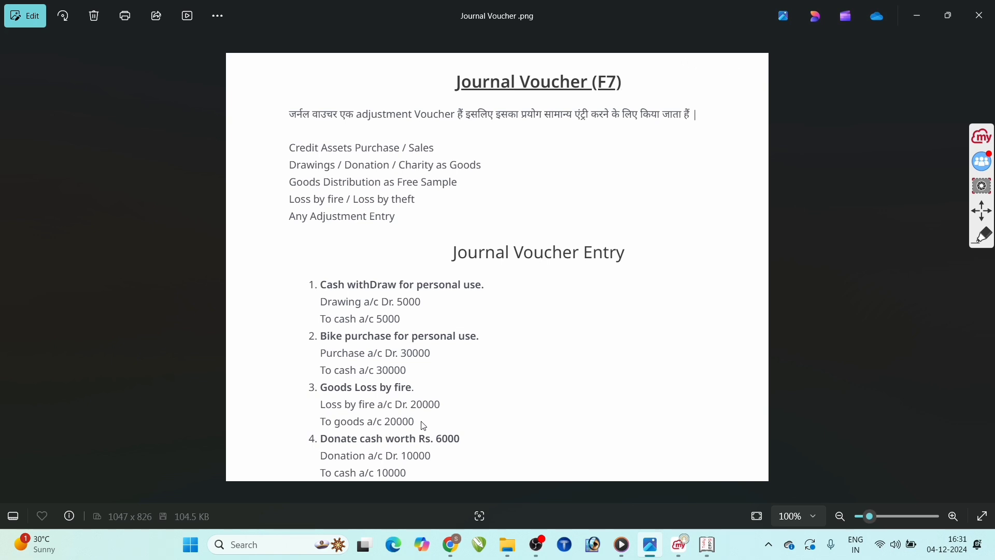
{"action": "left_click", "coordinate": [983, 236]}
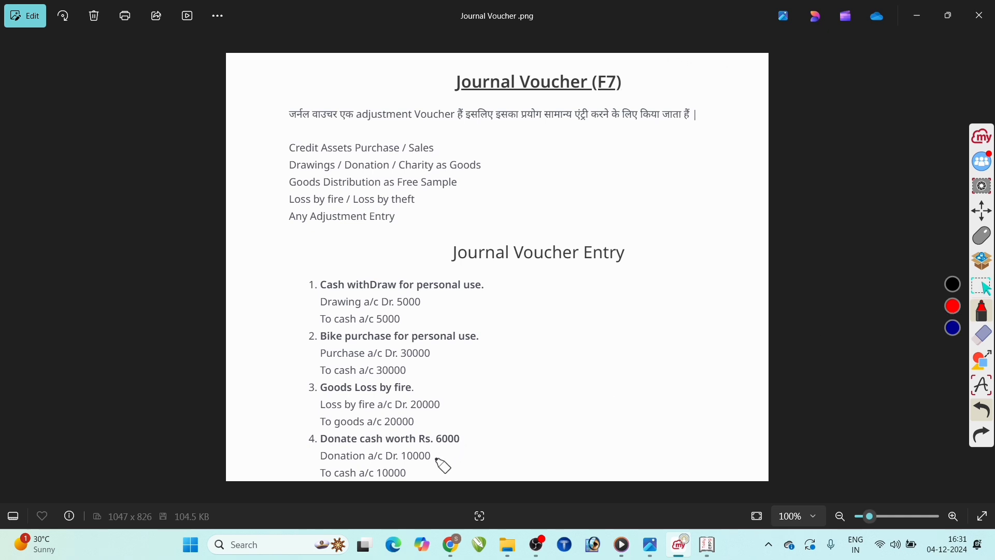
{"action": "left_click_drag", "start_coordinate": [428, 455], "coordinate": [453, 448]}
{"action": "left_click_drag", "start_coordinate": [409, 473], "coordinate": [431, 468]}
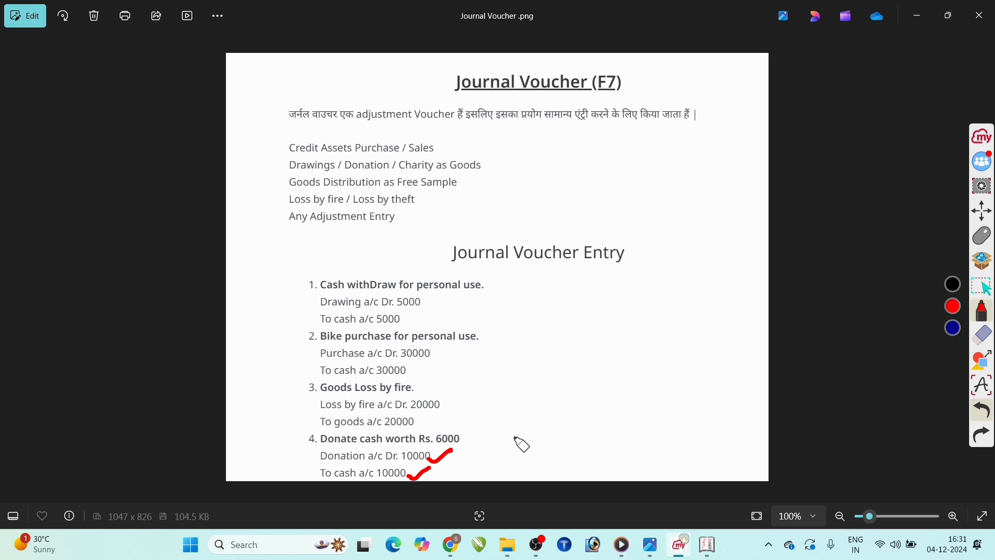
{"action": "left_click", "coordinate": [981, 236]}
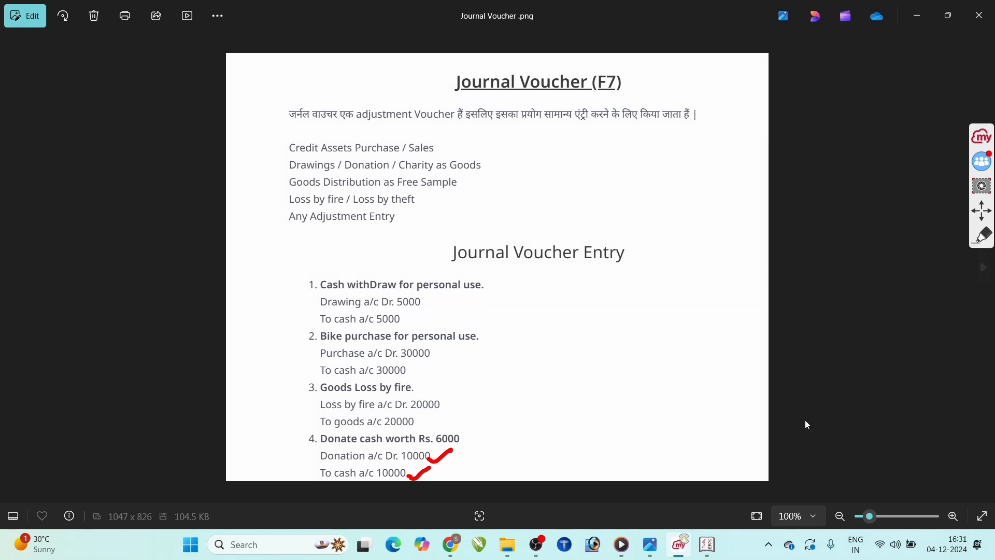
Switch back to Tally.ERP 9 and erase the red tick marks from the screen.
{"action": "left_click", "coordinate": [713, 538]}
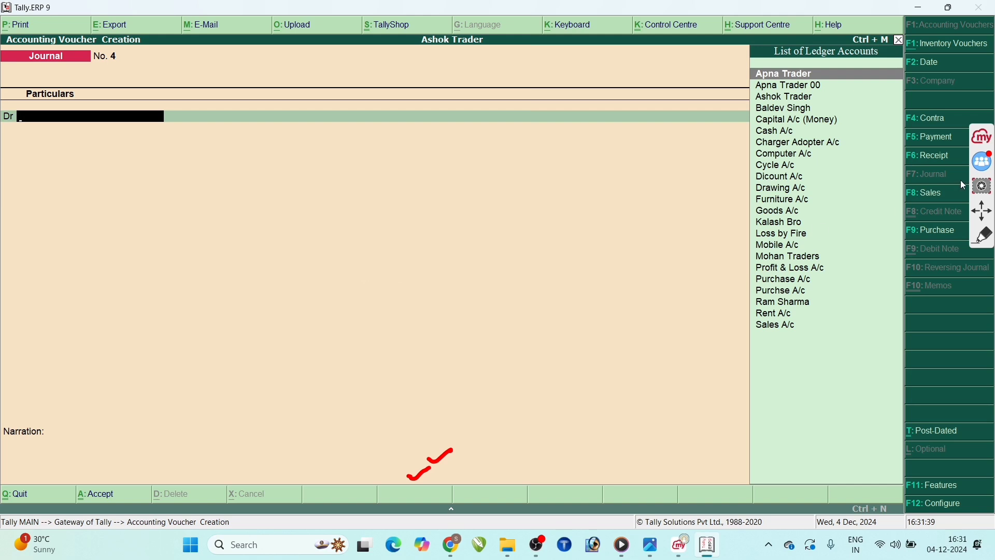
{"action": "left_click", "coordinate": [983, 236]}
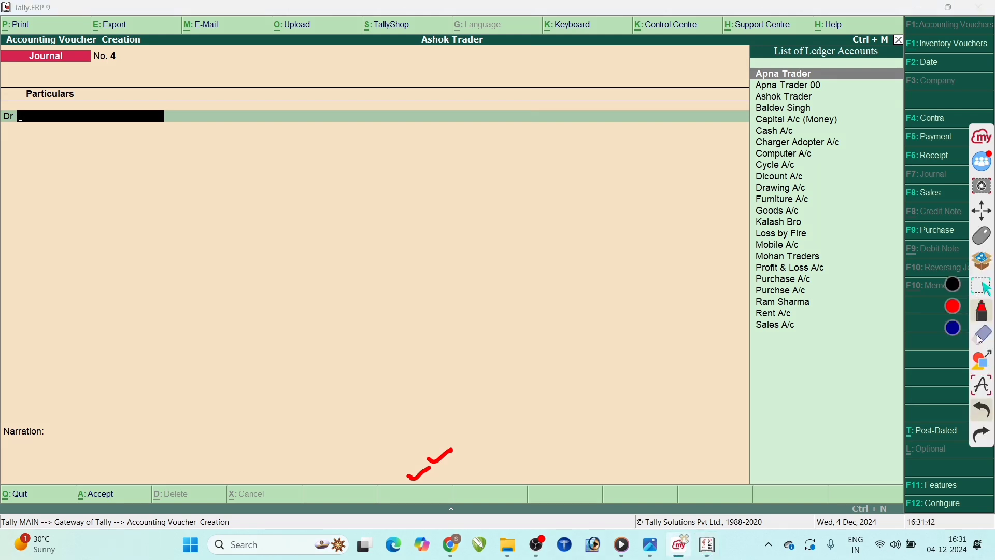
{"action": "left_click", "coordinate": [983, 334]}
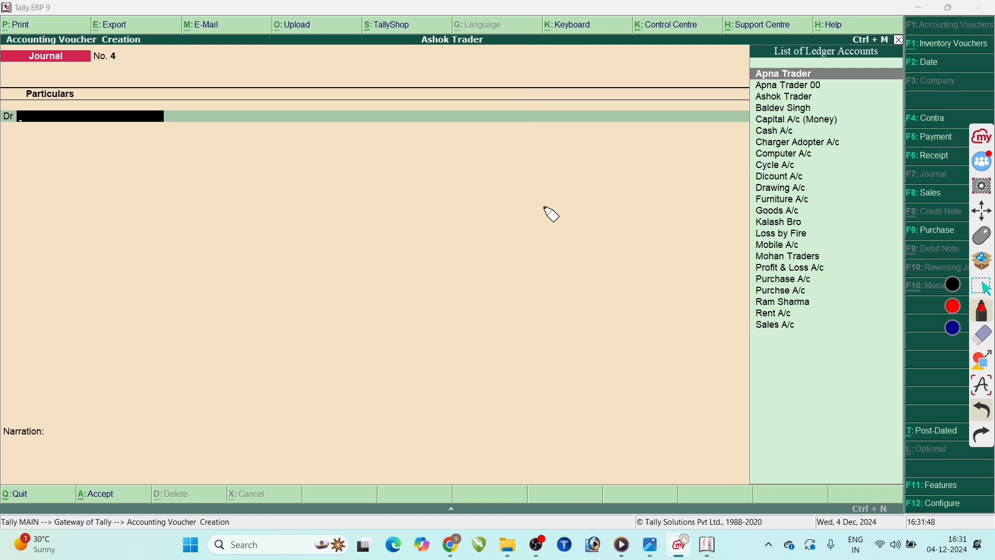
{"action": "left_click", "coordinate": [983, 236]}
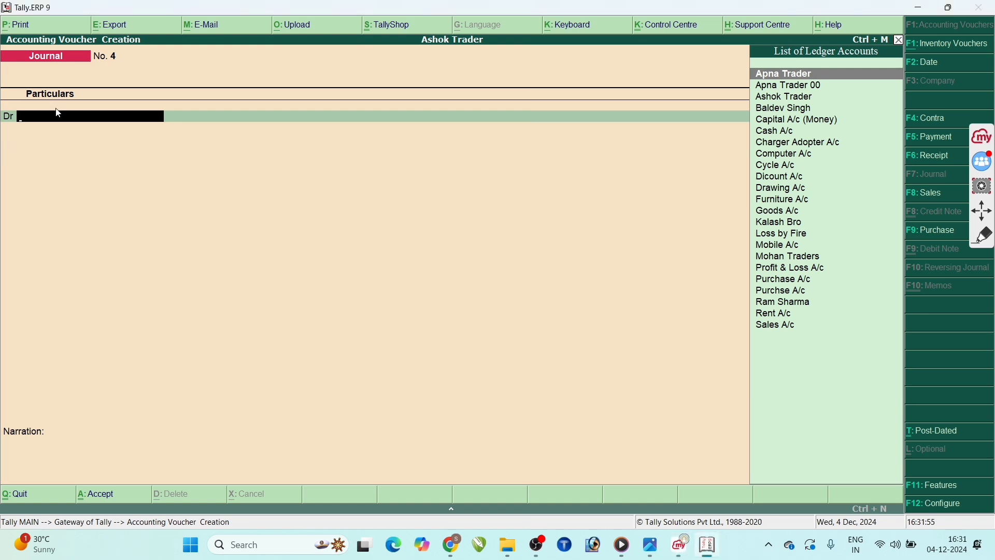
Quit the blank journal voucher and reopen accounting voucher entry.
{"action": "key", "text": "Escape"}
{"action": "key", "text": "Return"}
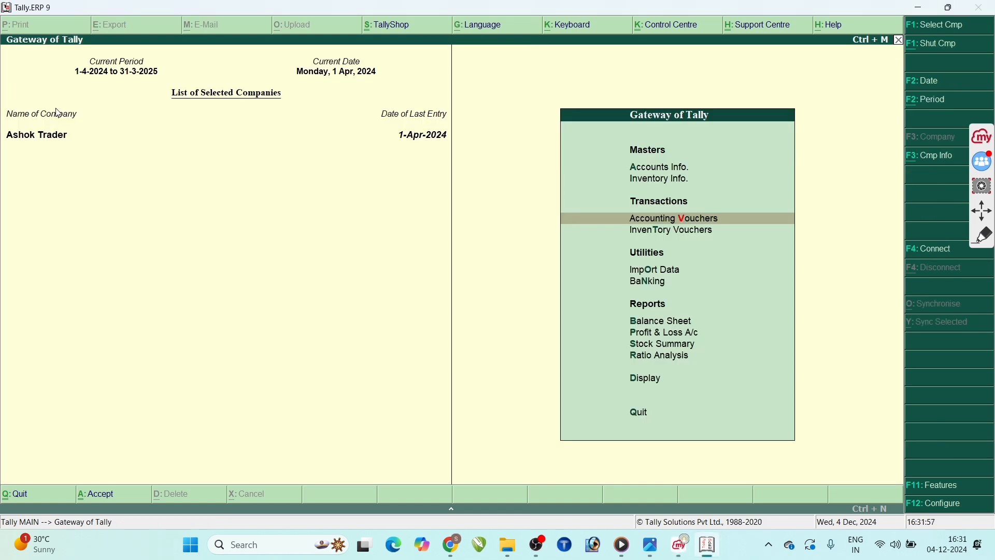
{"action": "key", "text": "Return"}
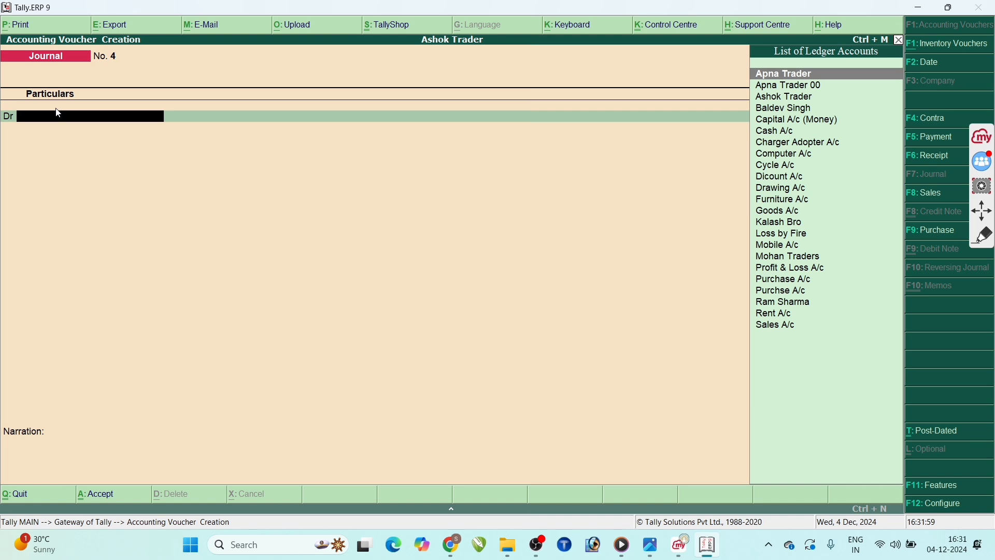
Create a ledger for the debit line named "Donationa A/c", place it under Indirect Expenses and save it.
{"action": "key", "text": "alt+c"}
{"action": "type", "text": "Dp"}
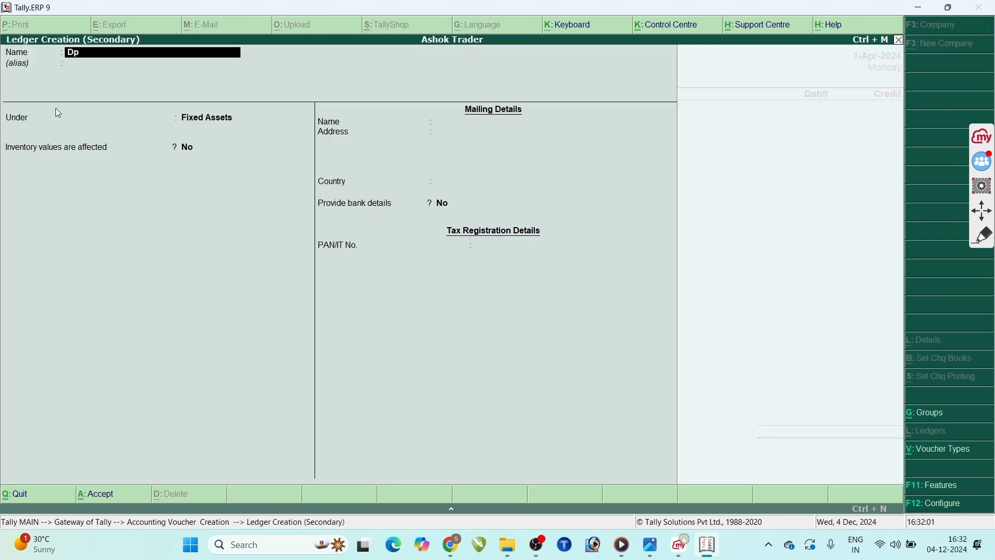
{"action": "key", "text": "BackSpace"}
{"action": "type", "text": "onationa A/c"}
{"action": "key", "text": "Return"}
{"action": "type", "text": "in"}
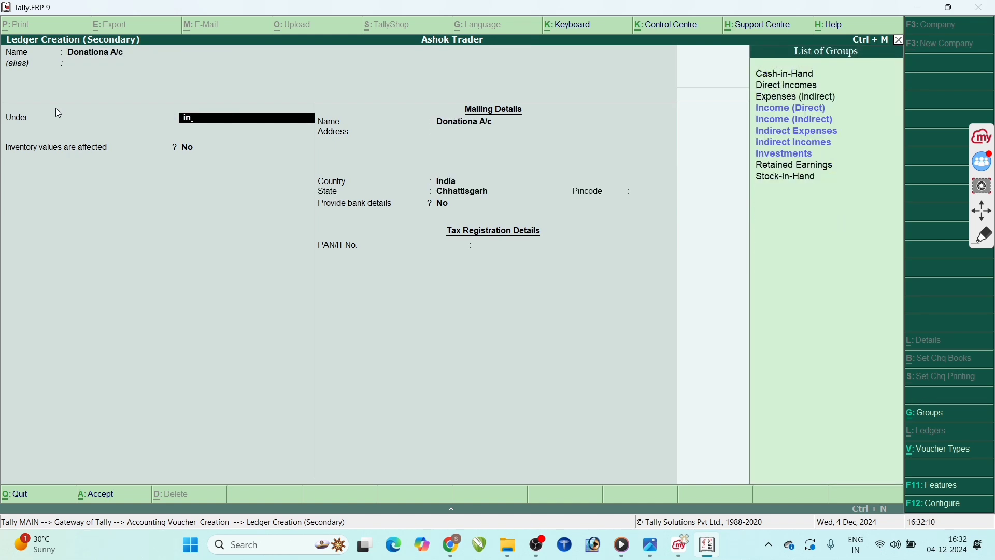
{"action": "key", "text": "Down"}
{"action": "key", "text": "Down"}
{"action": "key", "text": "Return"}
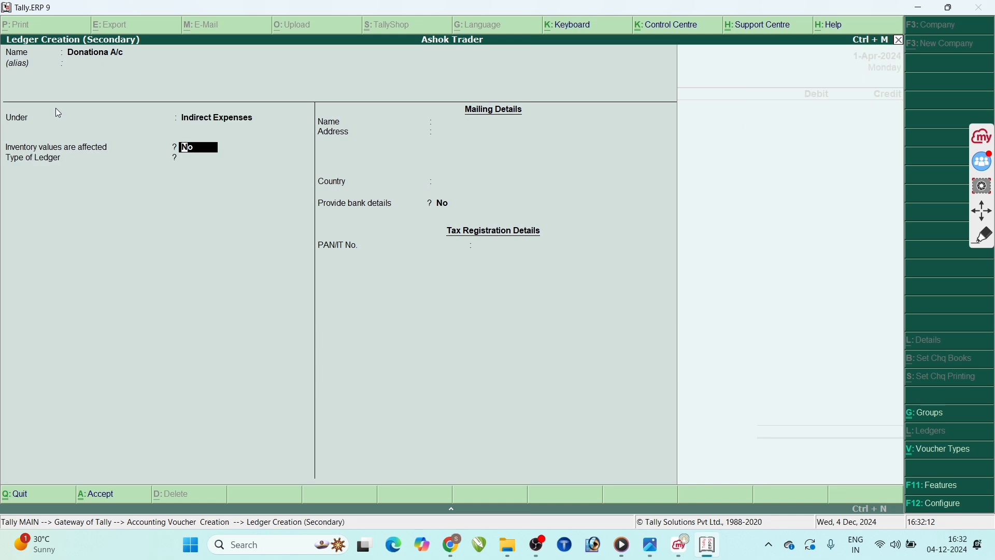
{"action": "key", "text": "ctrl+a"}
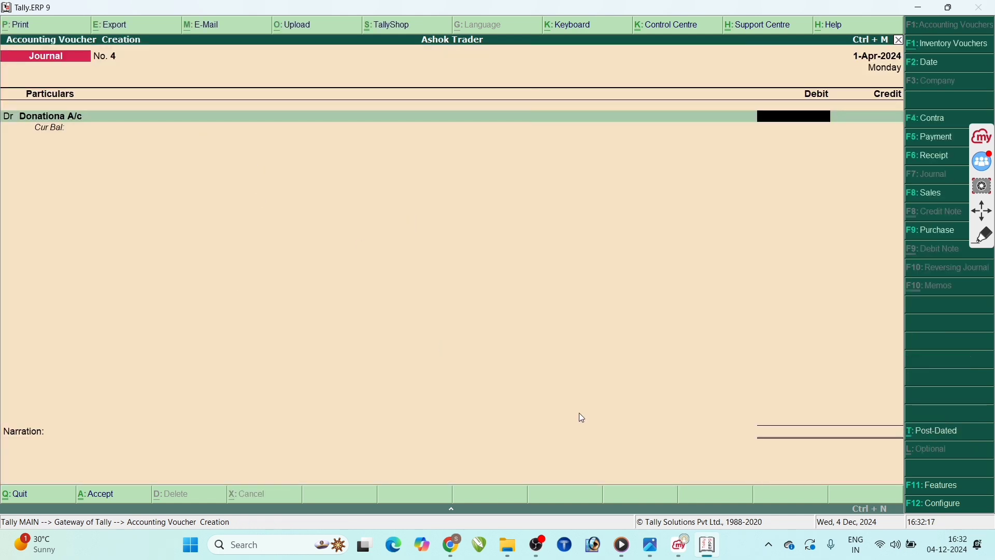
Check the amount in the notes, debit Donationa A/c with 10,000 and credit the same amount to Cash A/c.
{"action": "left_click", "coordinate": [654, 550]}
{"action": "left_click", "coordinate": [657, 557]}
{"action": "type", "text": "10000"}
{"action": "key", "text": "Return"}
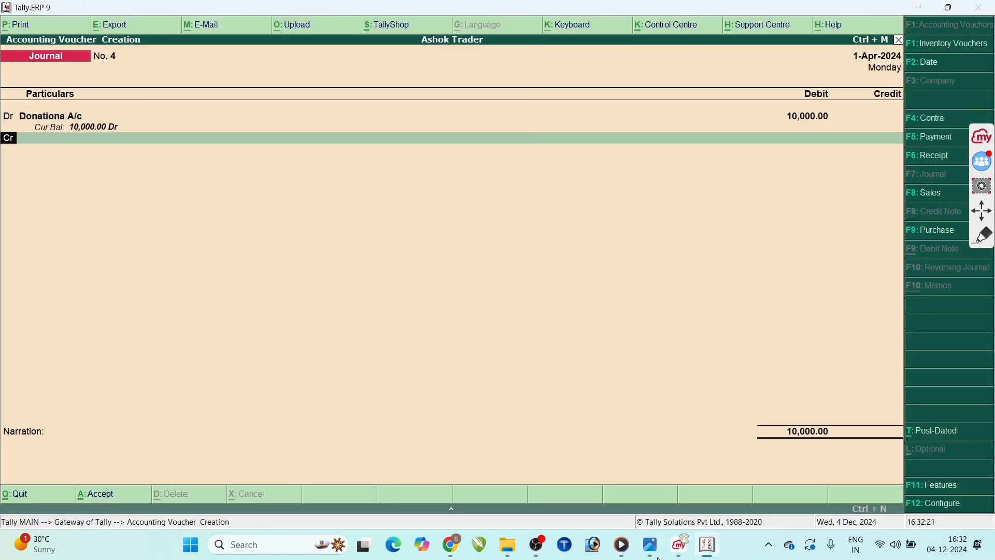
{"action": "type", "text": "Cash"}
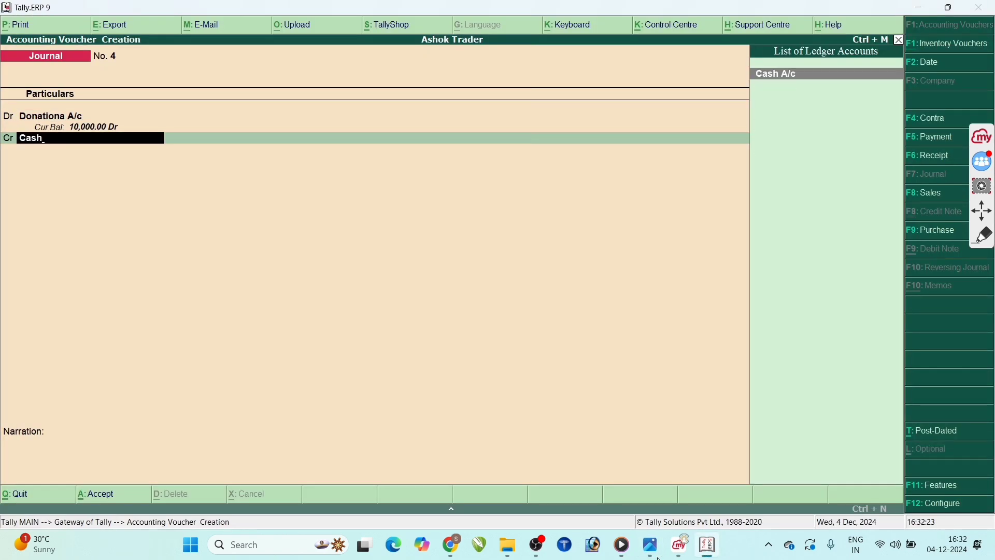
{"action": "key", "text": "Return"}
{"action": "key", "text": "Return"}
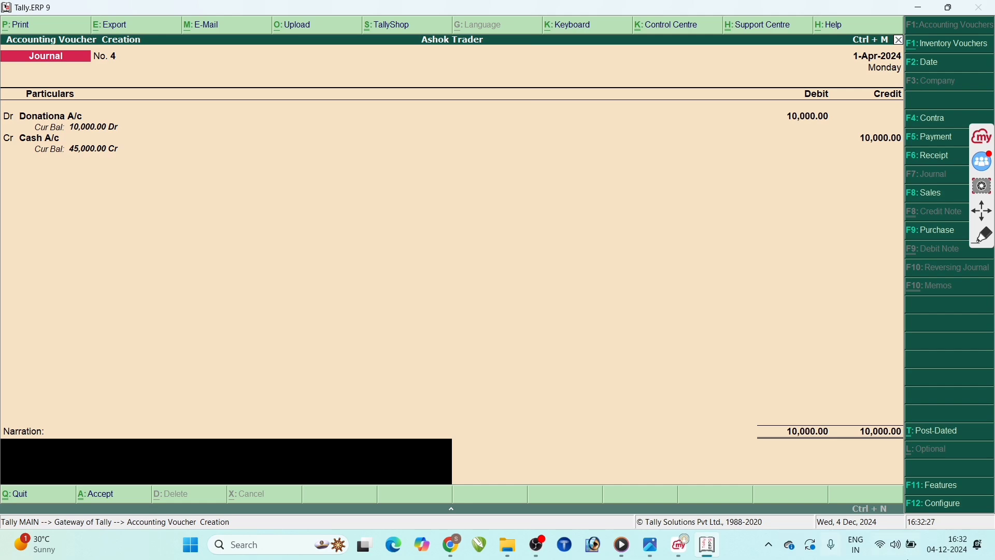
Enter the narration "Donate Cash" for the donation voucher, checking its wording against the notes.
{"action": "left_click", "coordinate": [650, 545]}
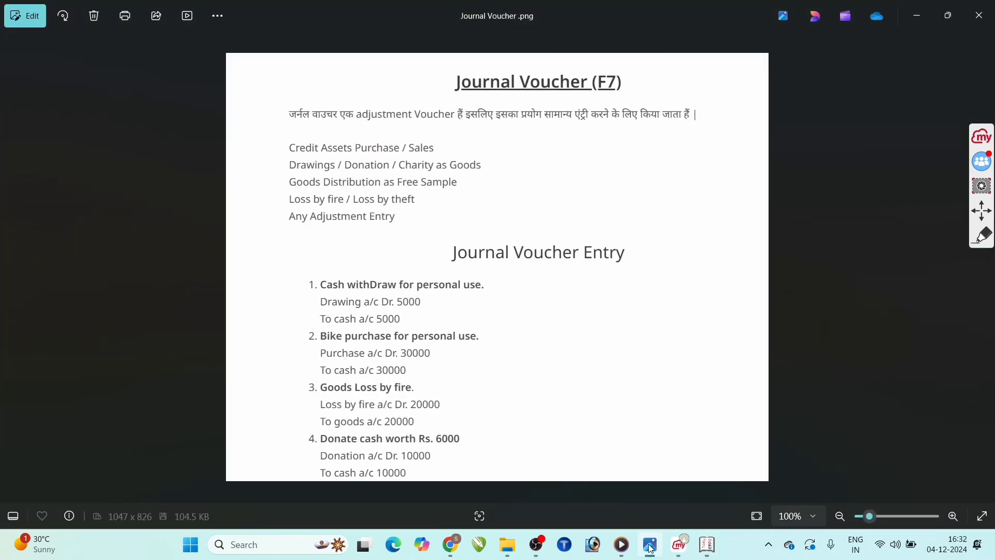
{"action": "left_click", "coordinate": [650, 547]}
{"action": "type", "text": "D"}
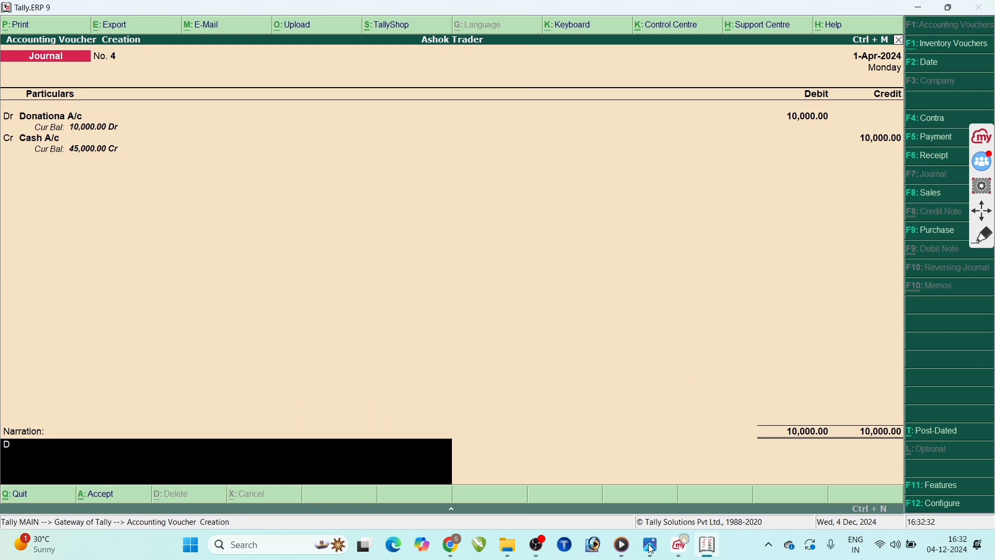
{"action": "type", "text": "onate Cash"}
Open the print preview of the cash donation voucher and zoom in to examine it.
{"action": "key", "text": "alt+p"}
{"action": "key", "text": "Return"}
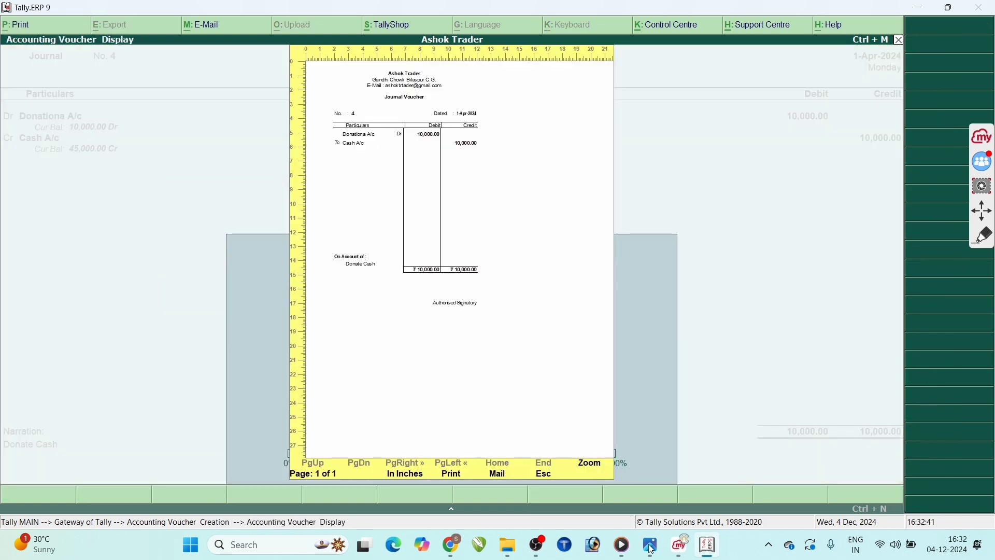
{"action": "left_click", "coordinate": [594, 468]}
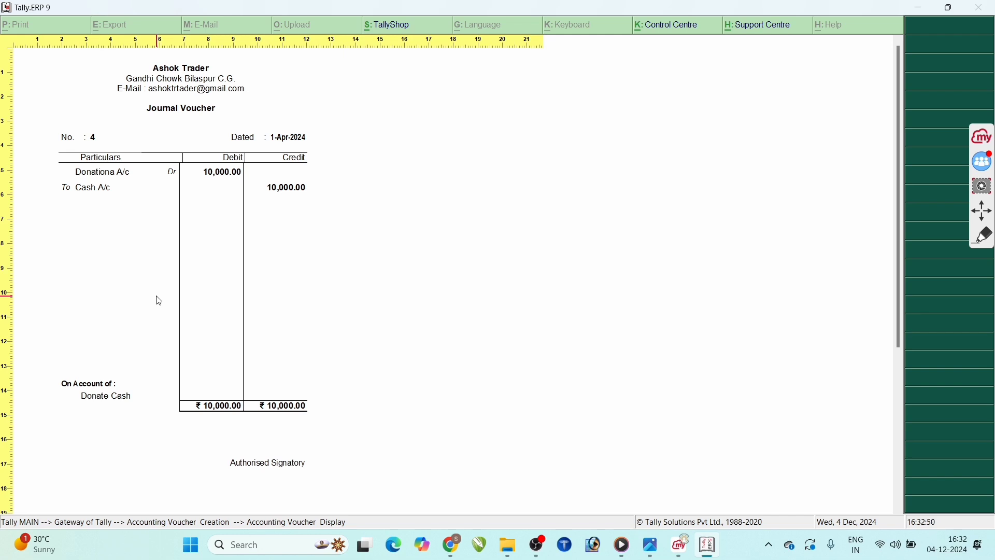
Close the print preview, then save the cash donation voucher and quit voucher entry to the Gateway of Tally.
{"action": "key", "text": "Escape"}
{"action": "key", "text": "Escape"}
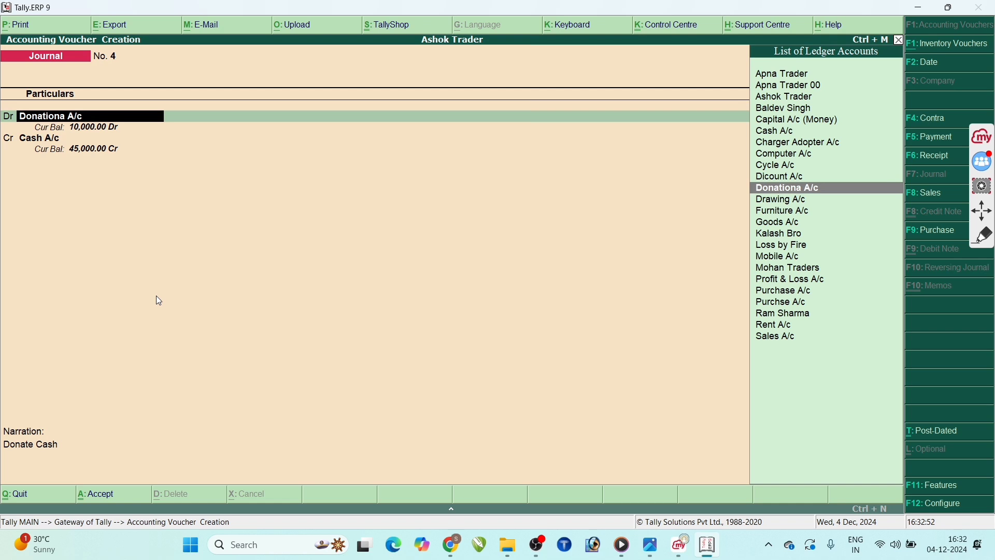
{"action": "key", "text": "ctrl+a"}
{"action": "key", "text": "Escape"}
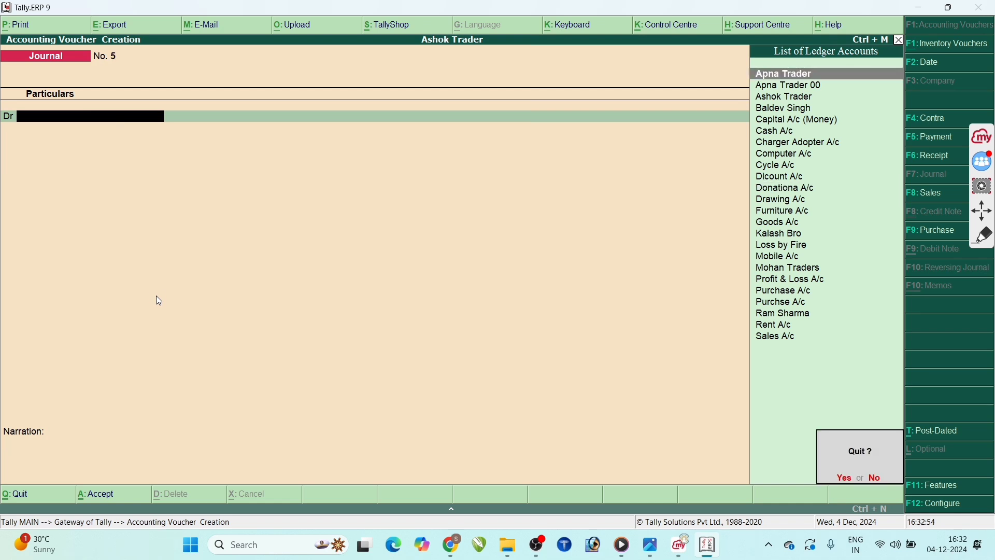
{"action": "key", "text": "y"}
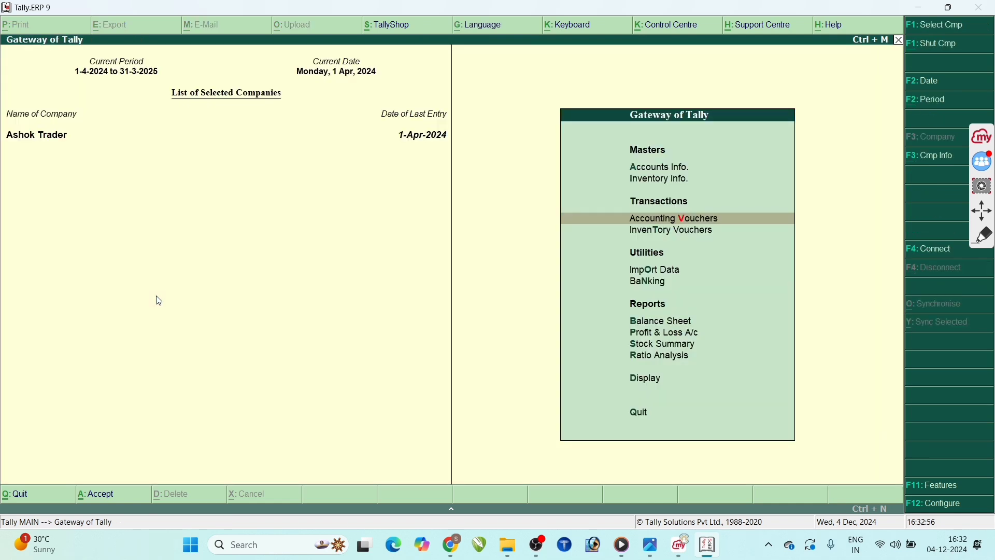